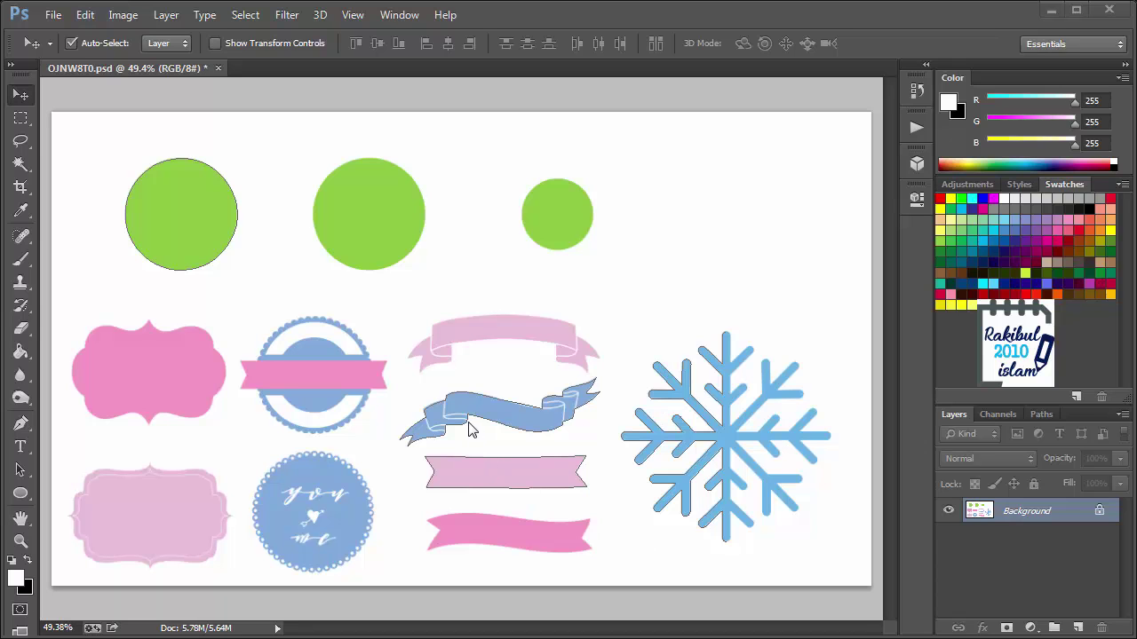
Step: Zoom to about 362% so the blue ribbon's left tail fills the canvas
scroll(486, 447, "up", 3)
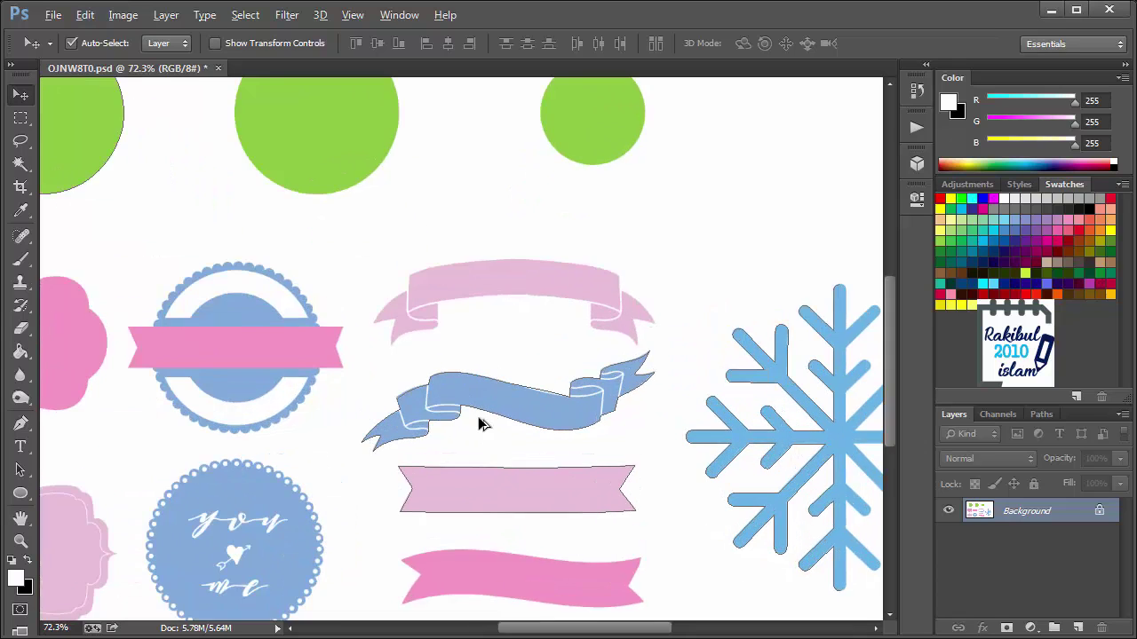
scroll(479, 421, "up", 3)
scroll(455, 409, "up", 3)
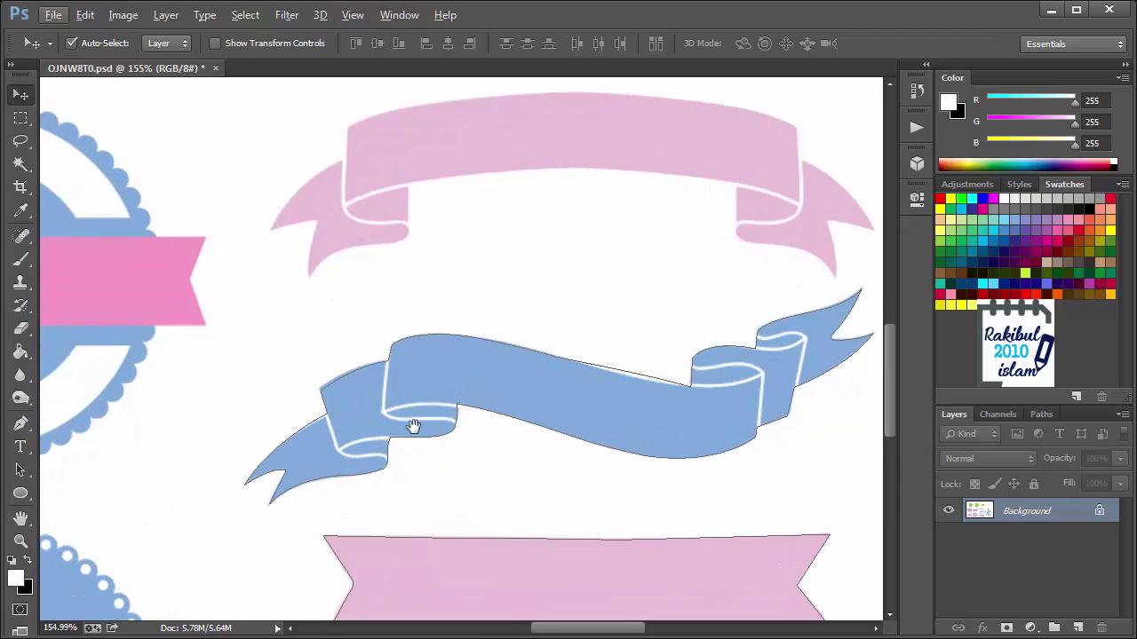
scroll(412, 427, "right", 1)
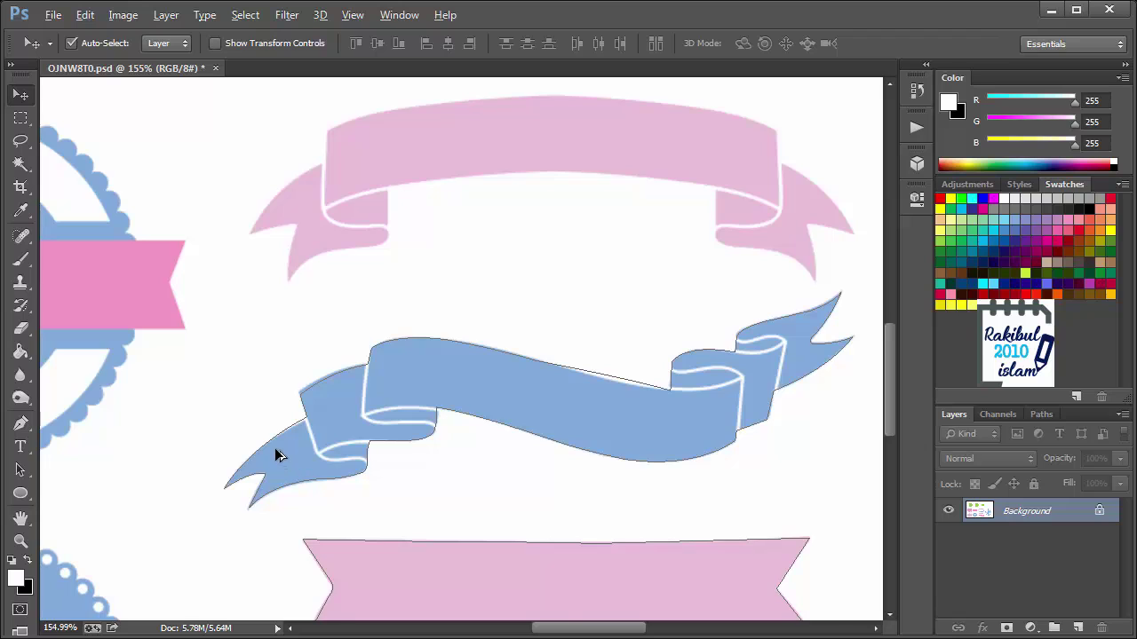
scroll(275, 449, "up", 4)
scroll(277, 447, "up", 3)
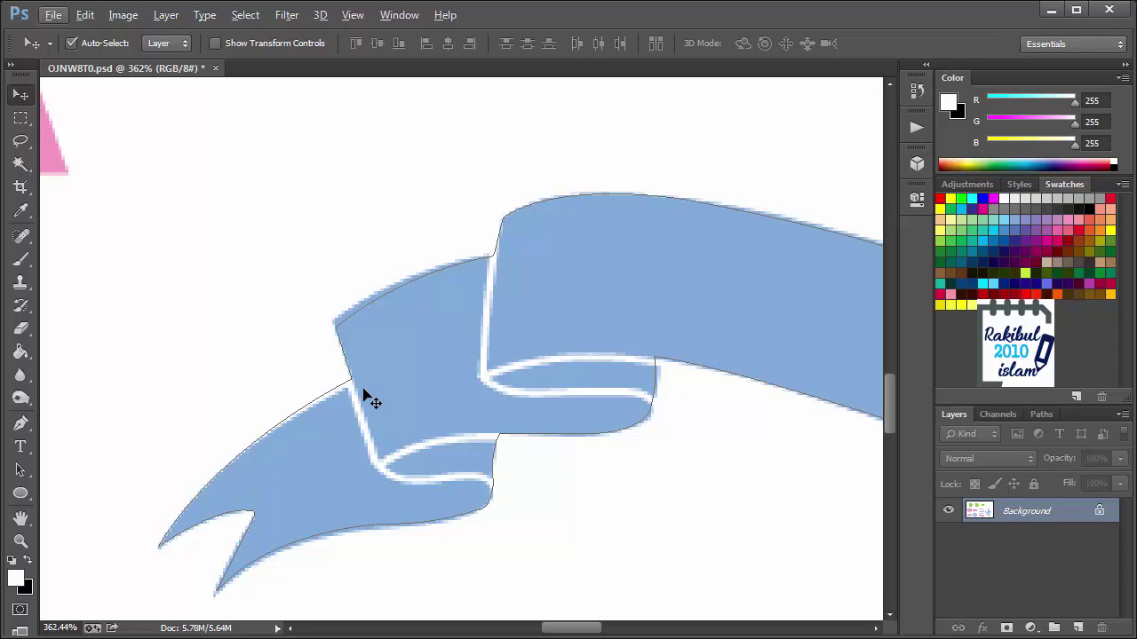
Step: Reshape the blue ribbon path's left tail and upper fold by nudging anchors and a curve handle
left_click(20, 470)
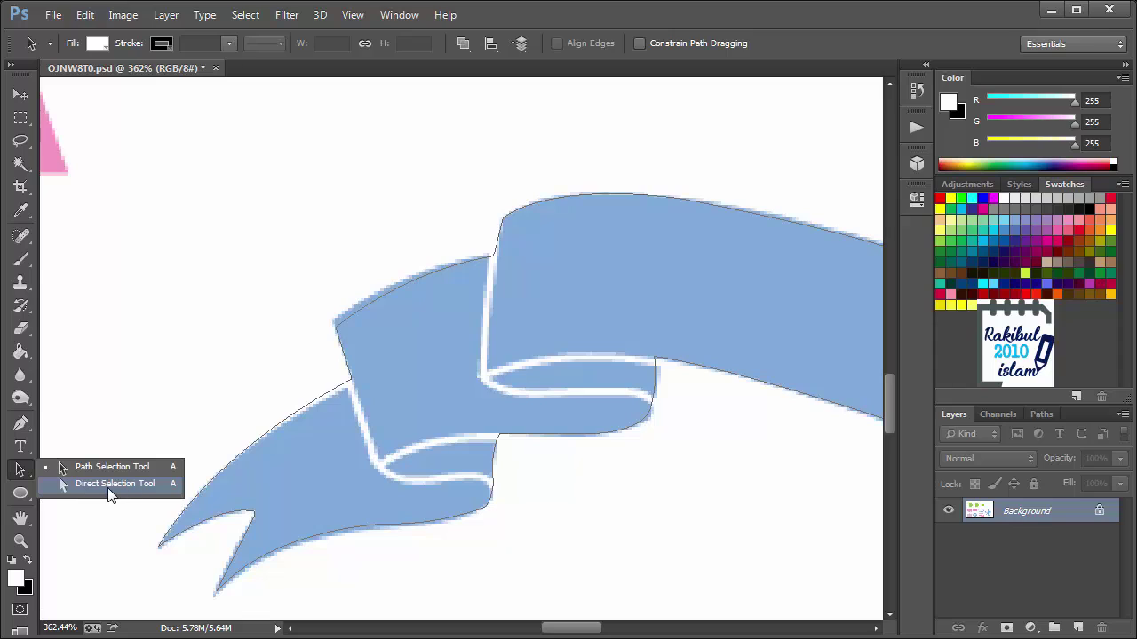
left_click(135, 486)
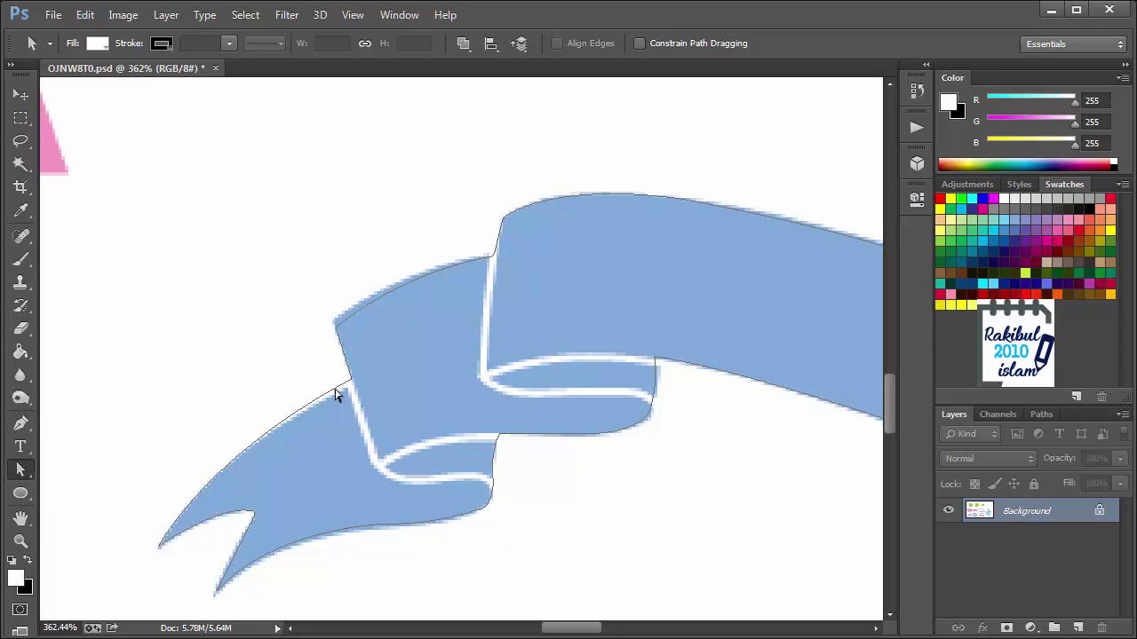
left_click(295, 419)
key("Down")
key("Down")
key("Right")
left_click_drag(354, 388, 354, 391)
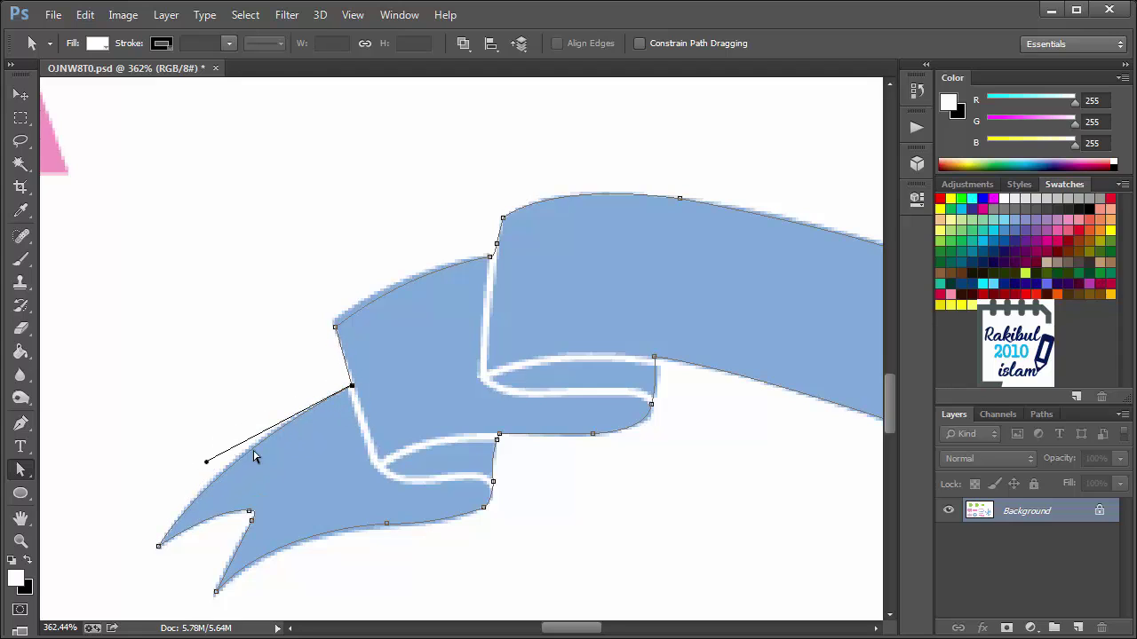
mouse_move(206, 463)
left_mouse_down()
mouse_move(138, 502)
mouse_move(207, 457)
left_mouse_up()
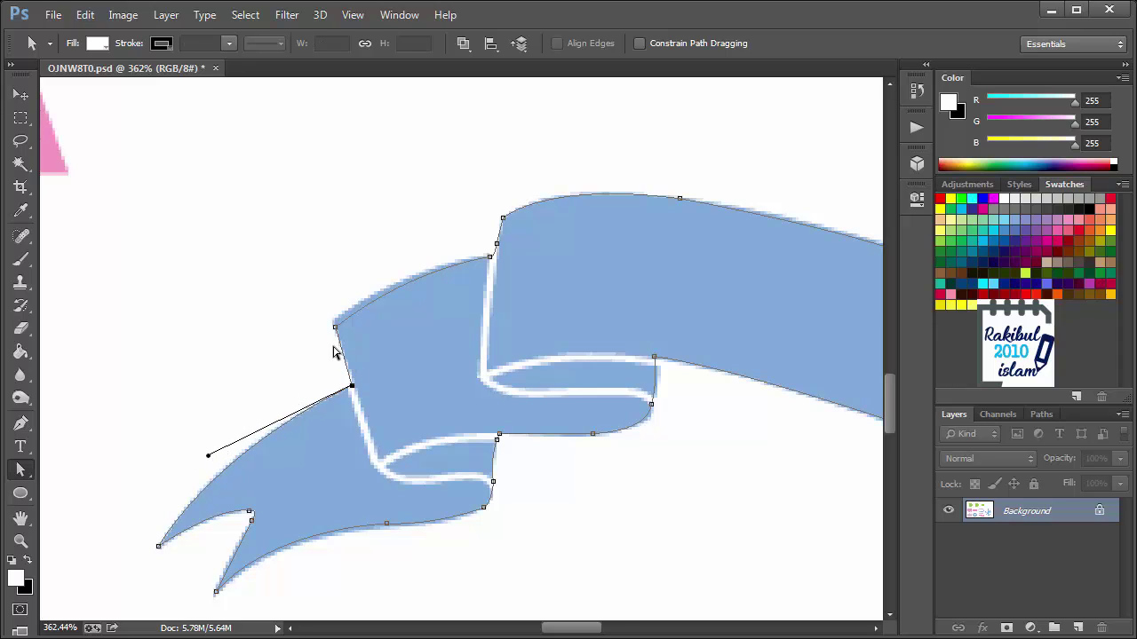
left_click(335, 328)
key("Up")
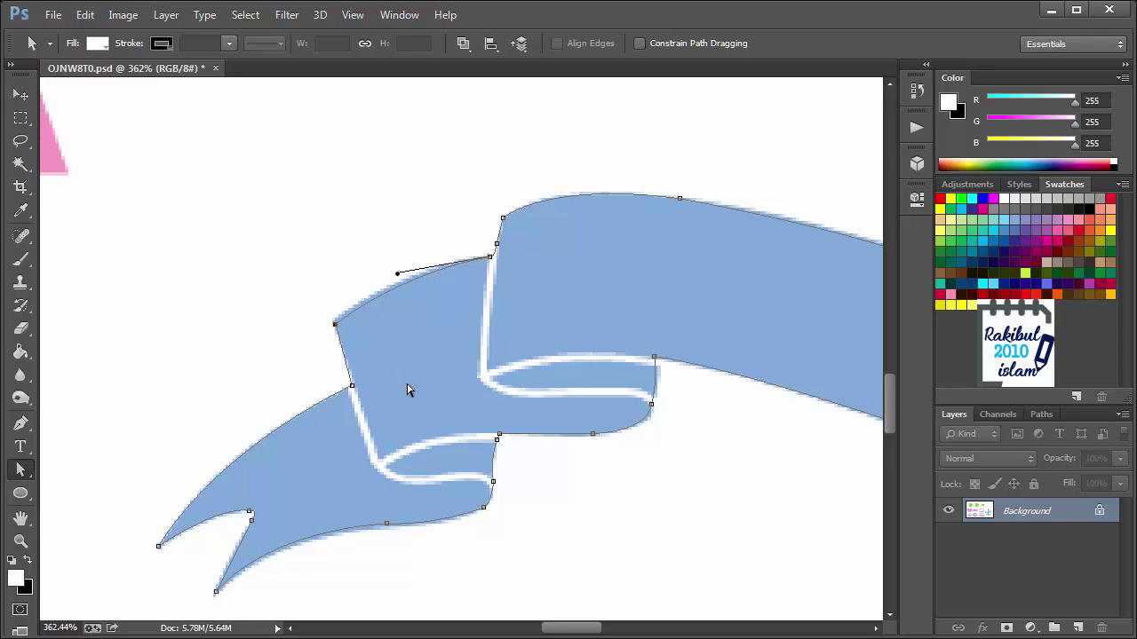
key("Up")
key("Up")
Step: Pan to the ribbon's right curl, try reshaping the top-edge curve there, then undo it
left_click_drag(634, 338, 473, 291)
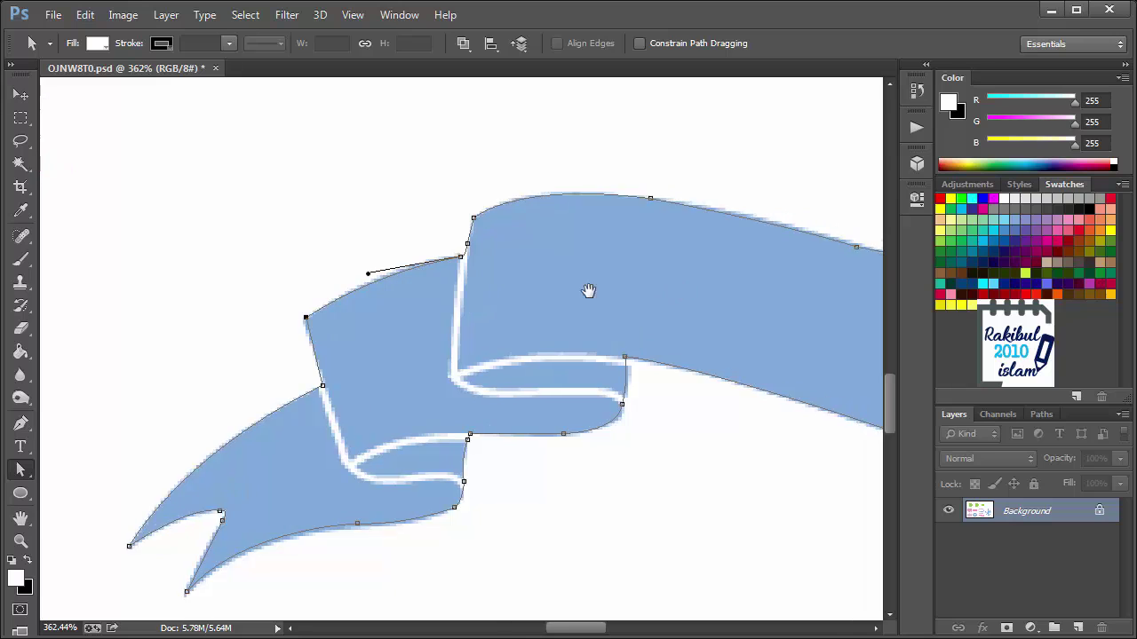
left_click_drag(569, 301, 537, 307)
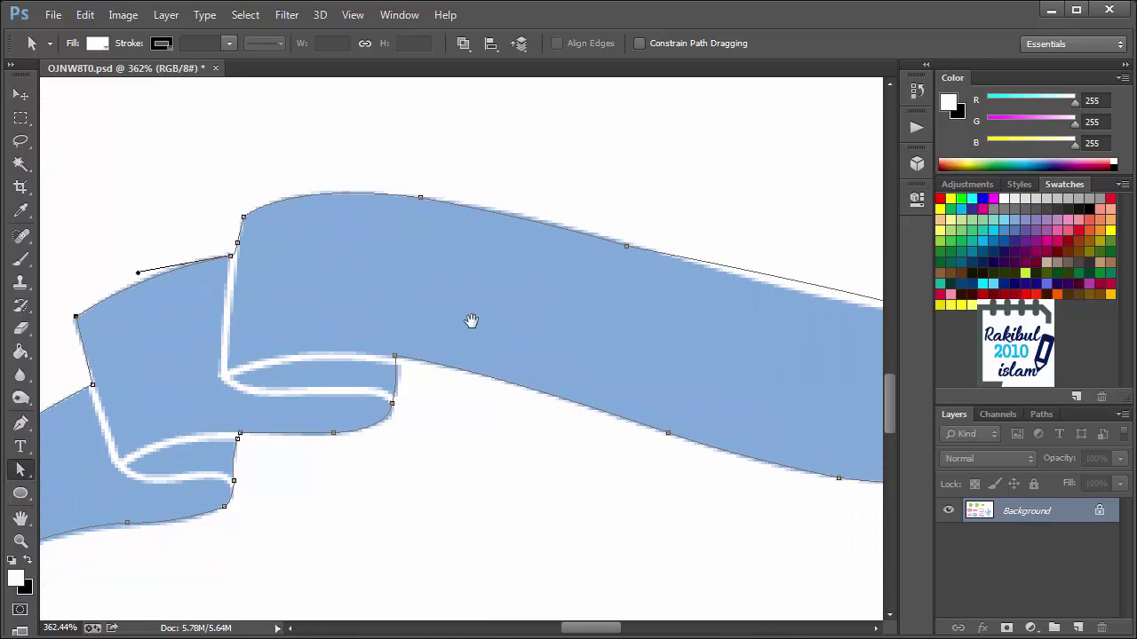
left_click_drag(136, 353, 244, 348)
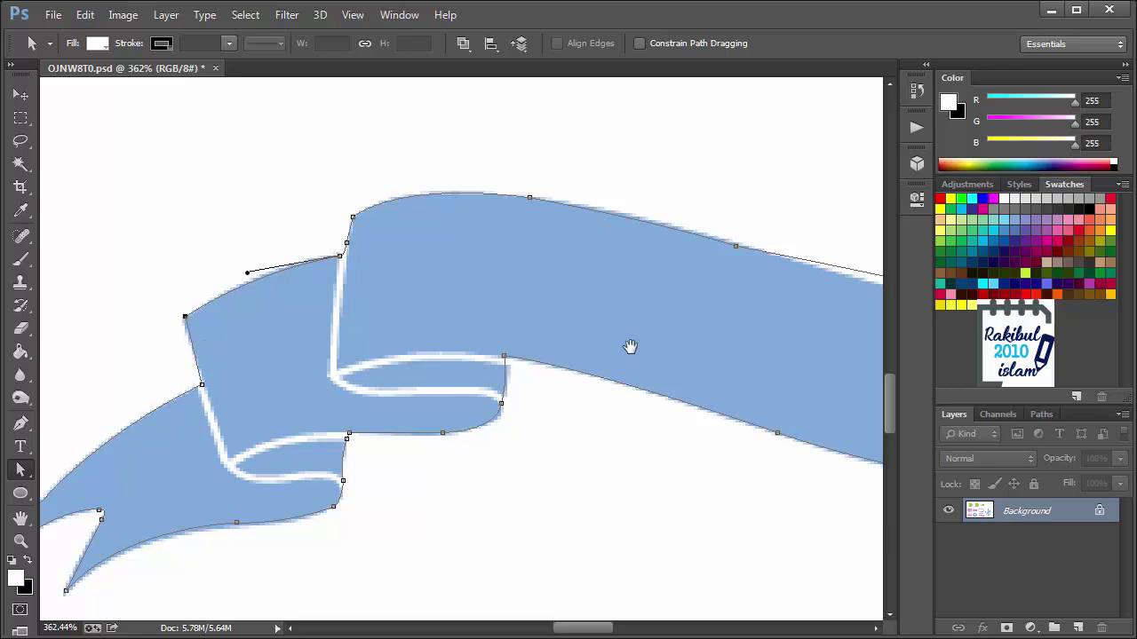
left_click_drag(629, 345, 370, 399)
left_click_drag(598, 421, 497, 421)
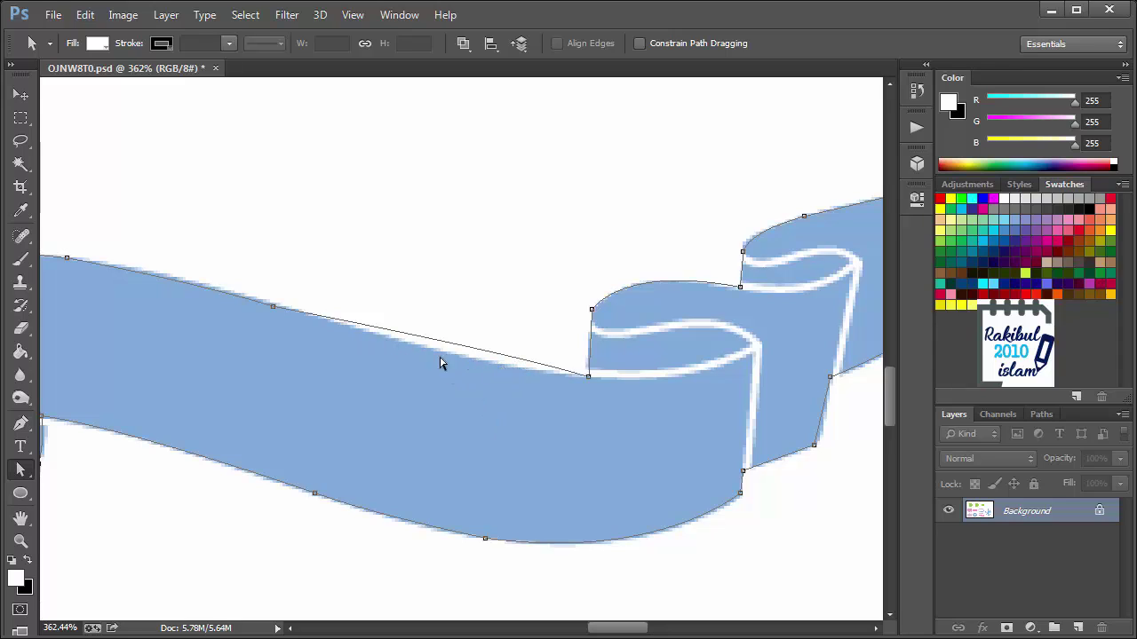
left_click(588, 378)
left_click_drag(515, 354, 473, 372)
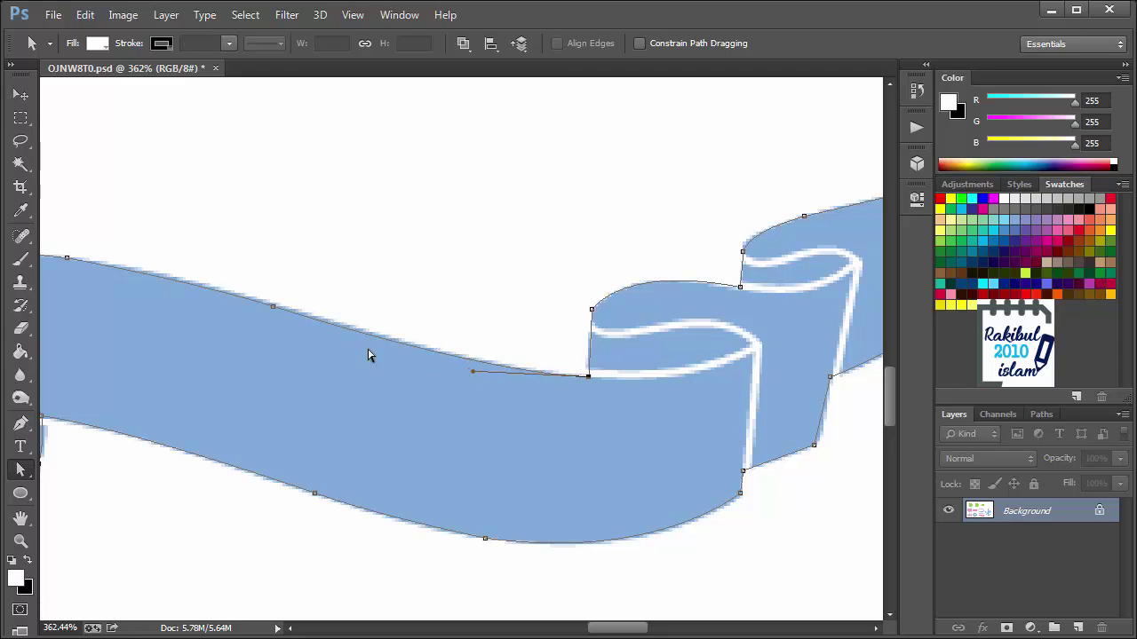
key("ctrl+z")
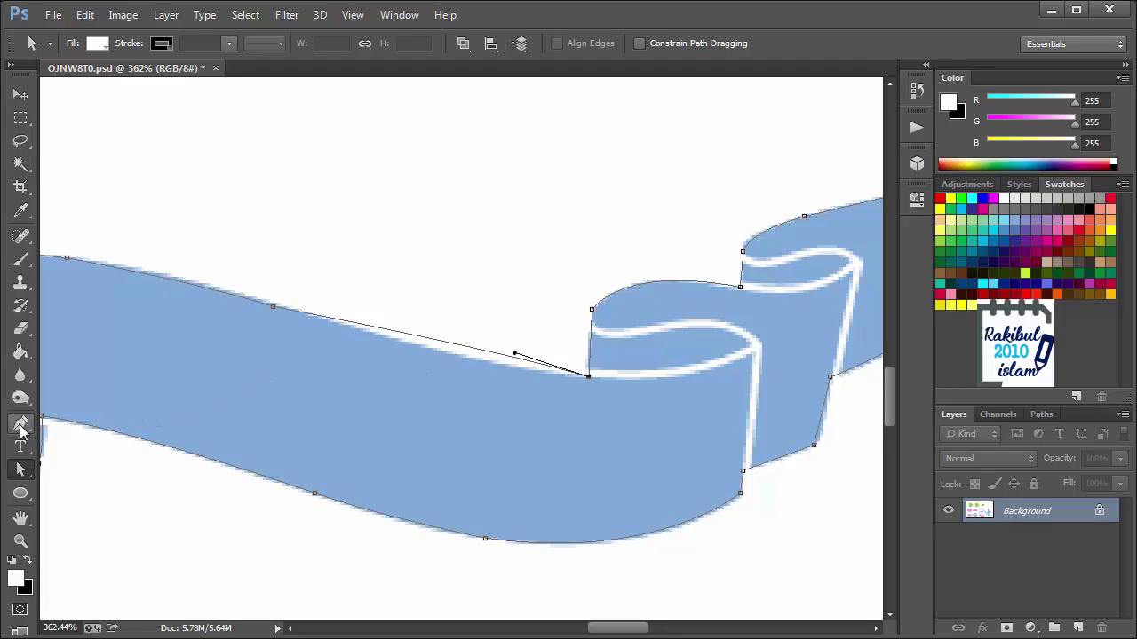
Step: Add an anchor on the ribbon's top edge near the curl, smooth it, and hide the path
left_click(21, 426)
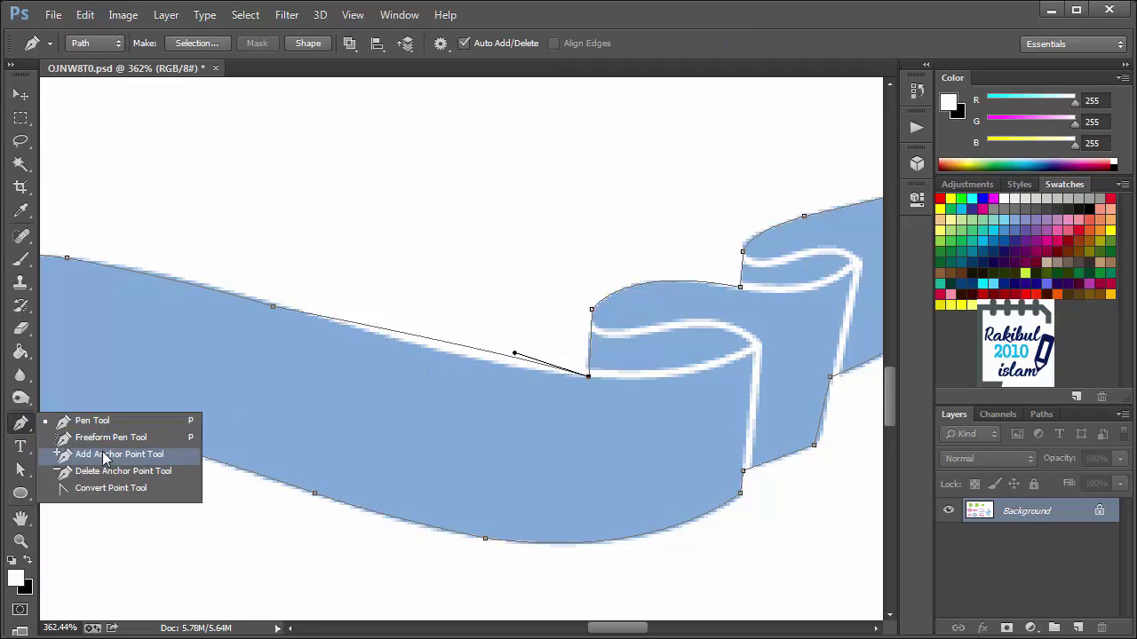
left_click(147, 455)
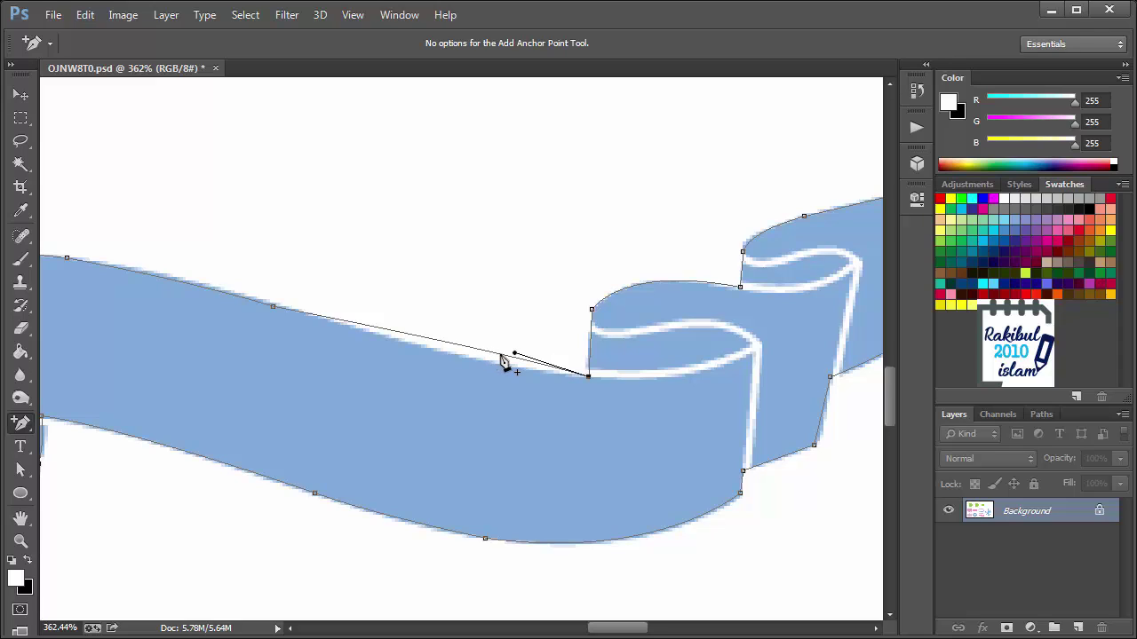
left_click(500, 354)
left_click_drag(499, 355, 495, 368)
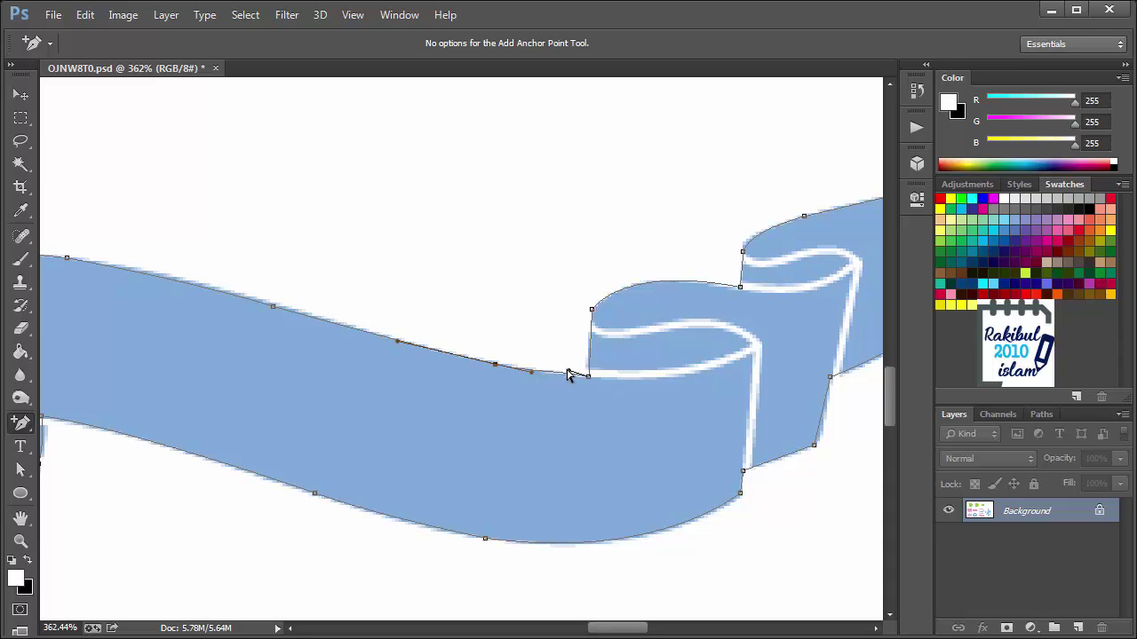
left_click_drag(566, 371, 553, 375)
key("ctrl+h")
Step: Center the flat pink banner in view and show its path's anchor points for direct editing
scroll(495, 397, "down", 1)
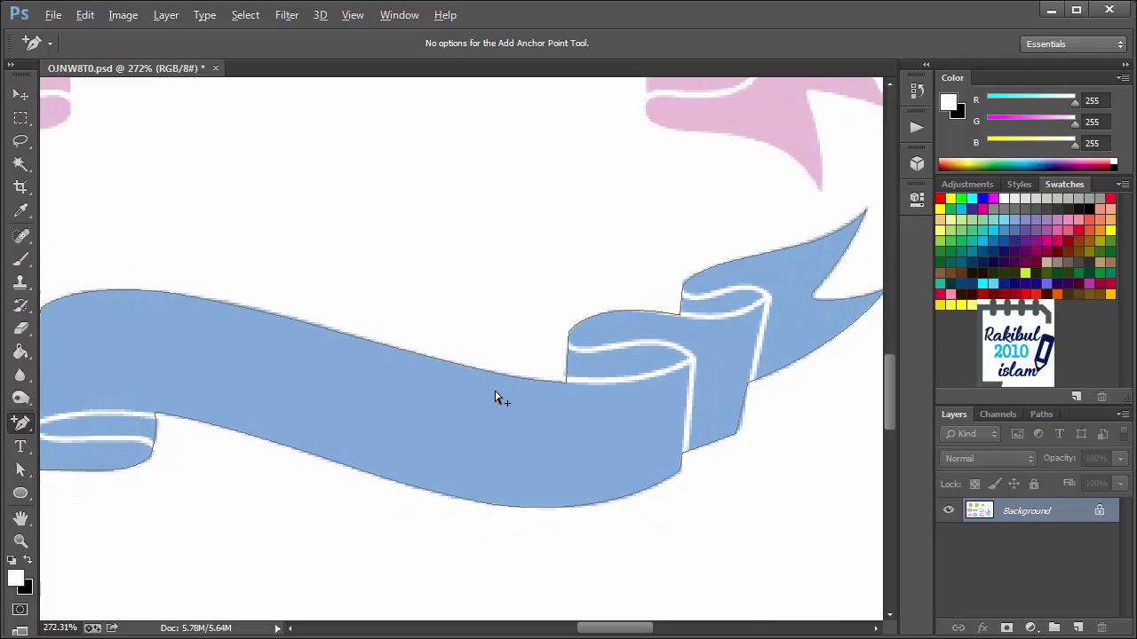
scroll(495, 397, "down", 1)
scroll(495, 397, "down", 1)
scroll(375, 388, "down", 1)
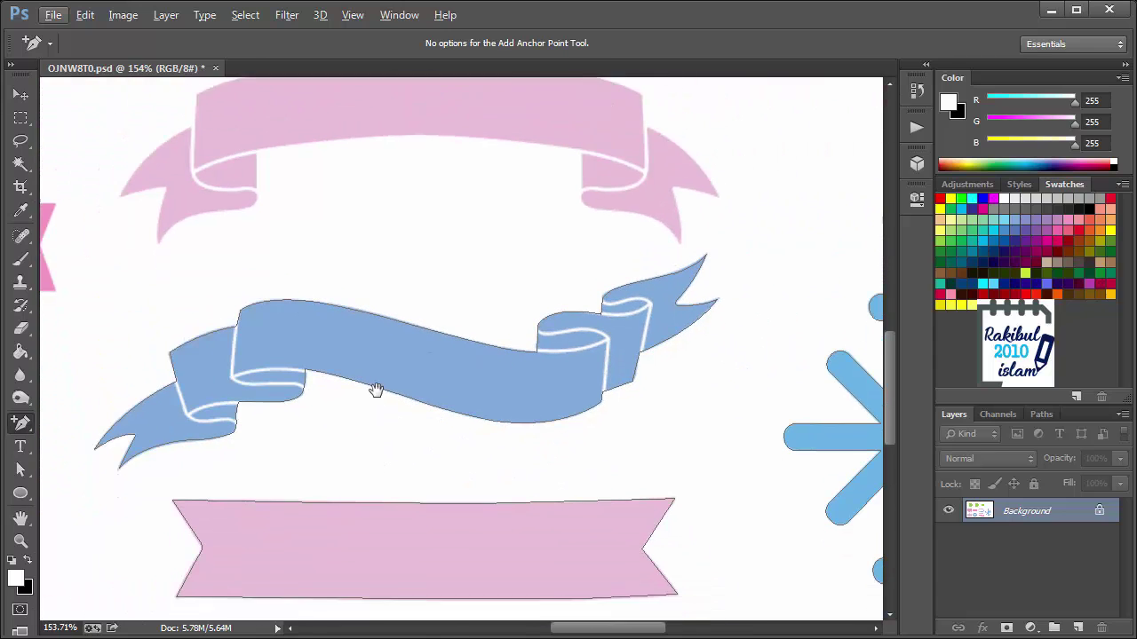
scroll(378, 380, "down", 3)
scroll(313, 423, "up", 1)
scroll(314, 423, "up", 1)
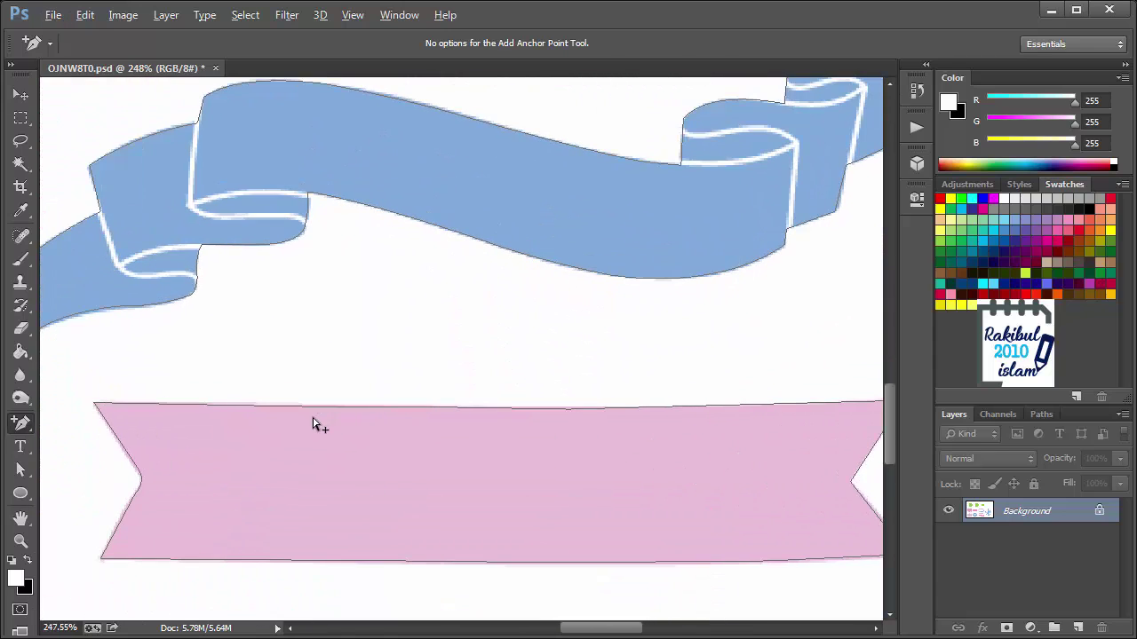
left_click_drag(459, 474, 421, 455)
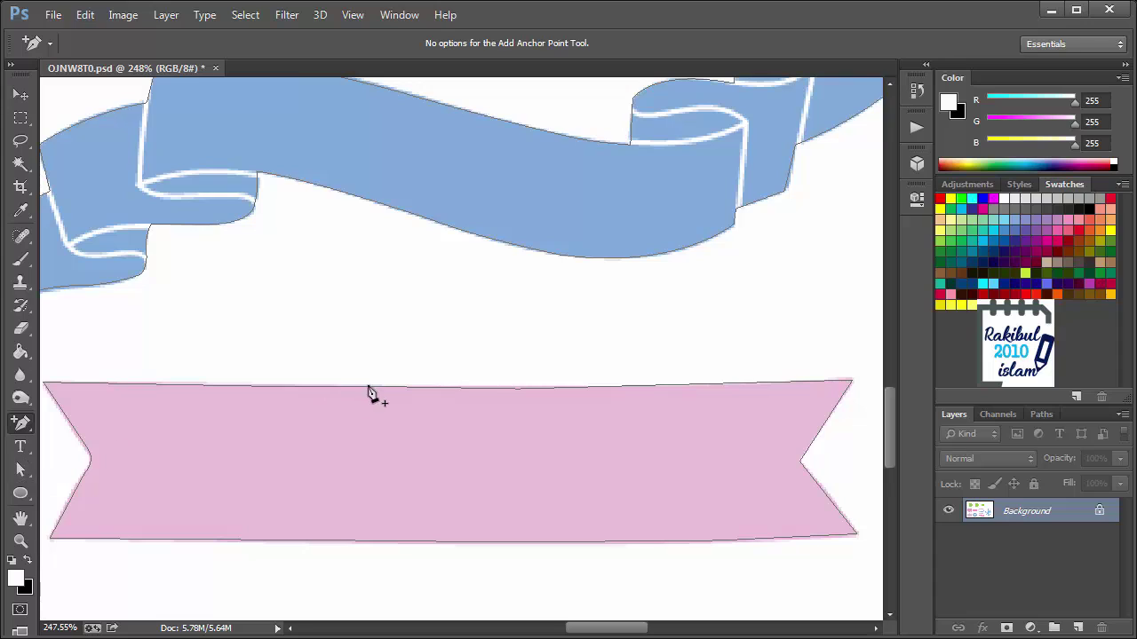
left_click_drag(23, 479, 87, 487)
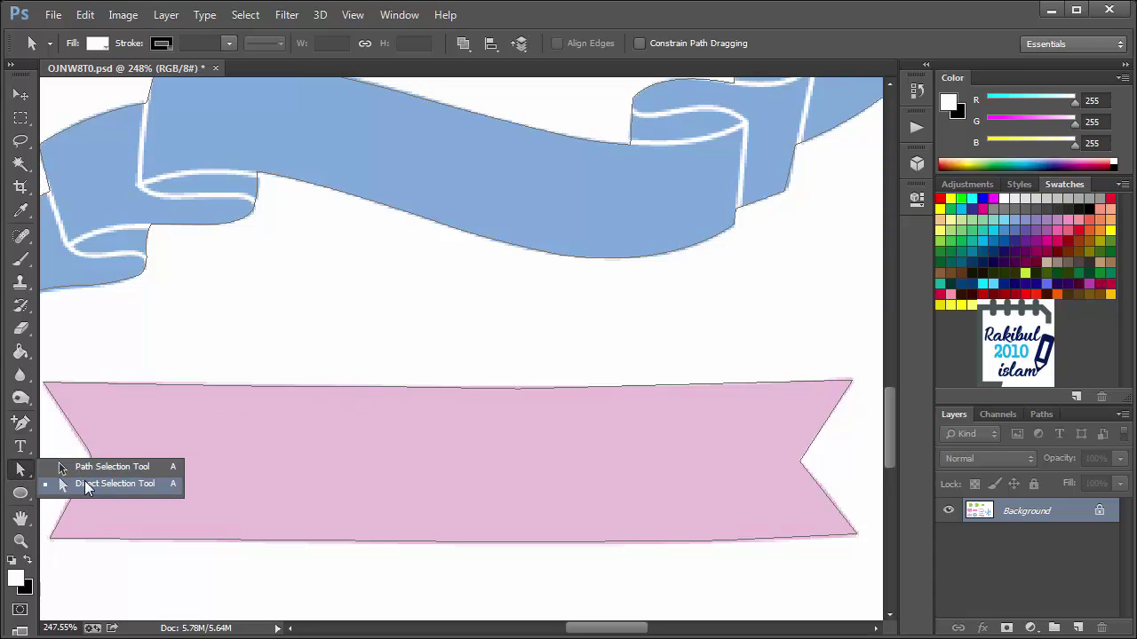
left_click(87, 484)
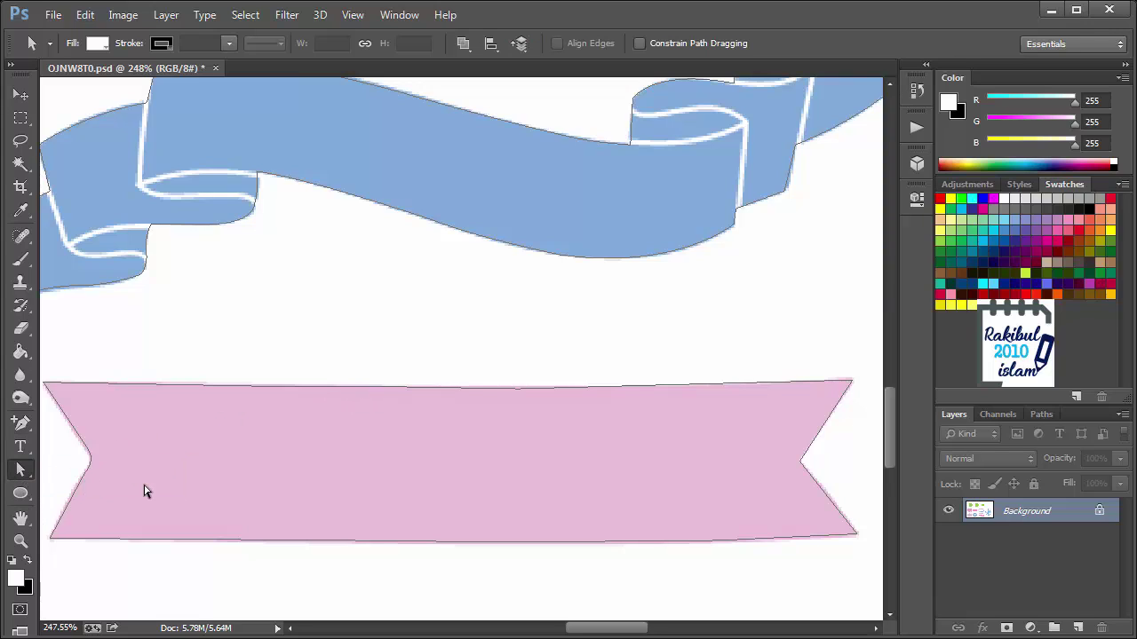
left_click(326, 391)
Step: Delete the middle anchor from the pink banner's top edge, then zoom back out
left_click(21, 424)
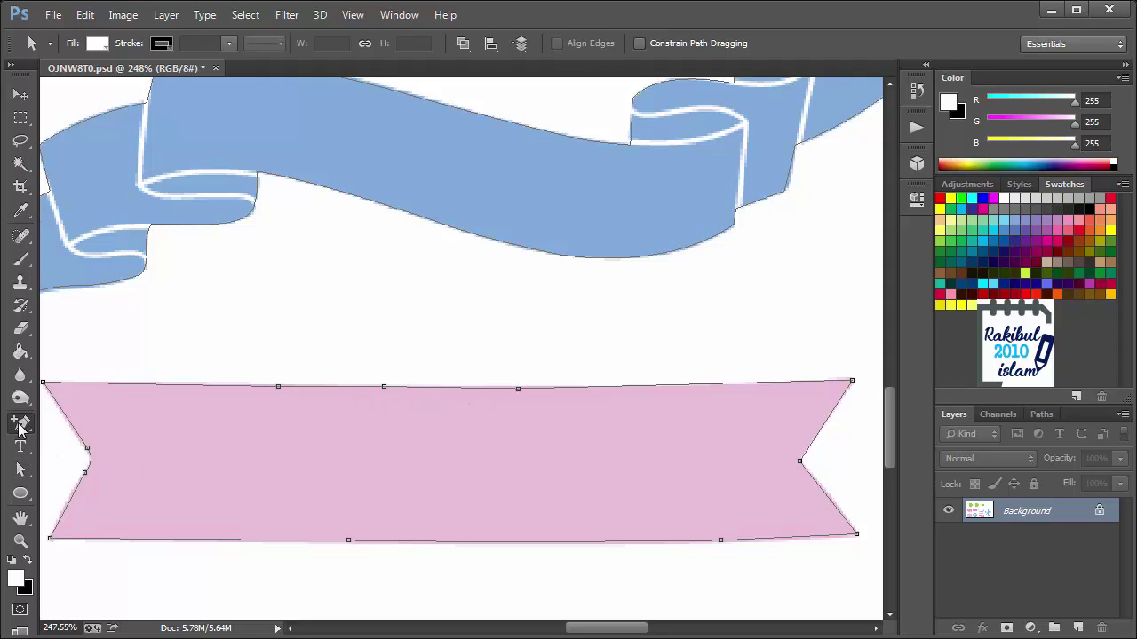
right_click(22, 425)
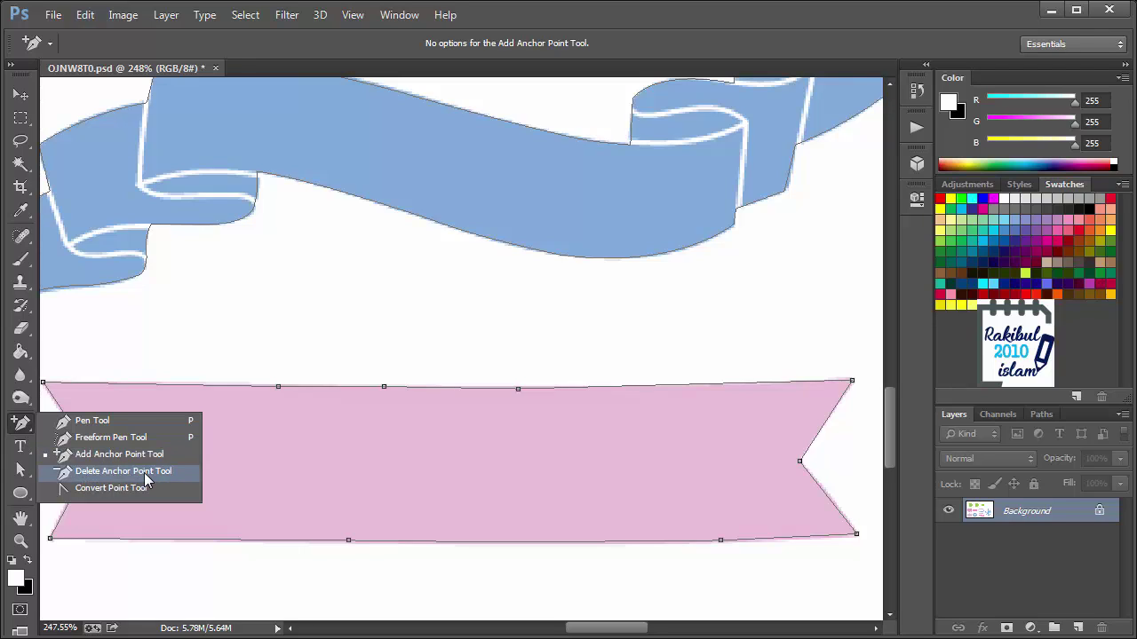
left_click(146, 472)
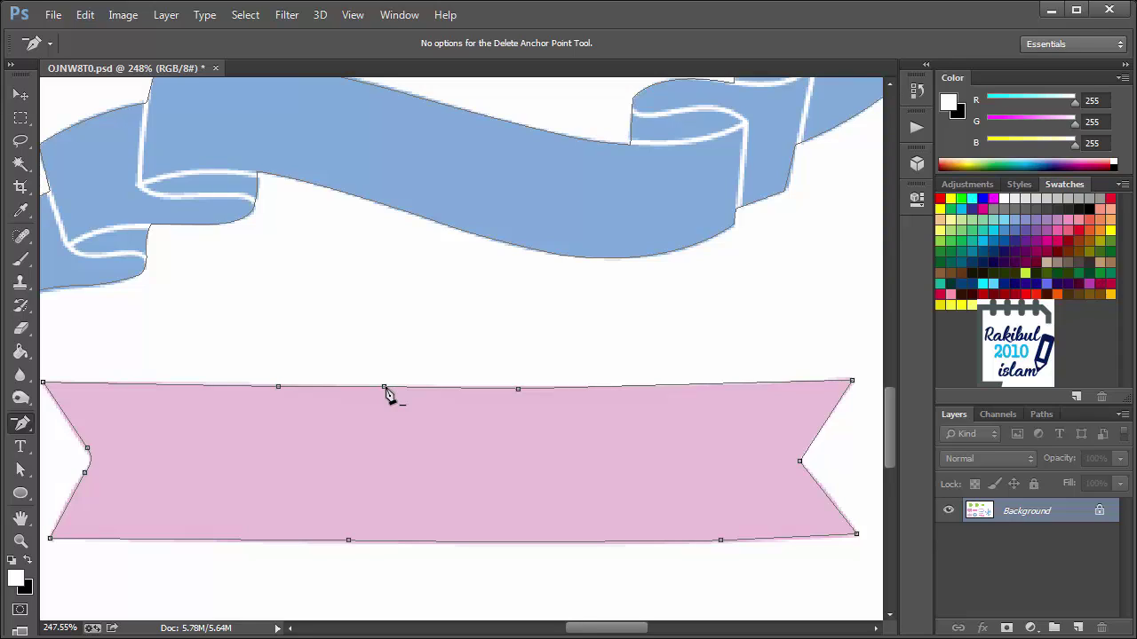
left_click(385, 389)
scroll(376, 447, "down", 2)
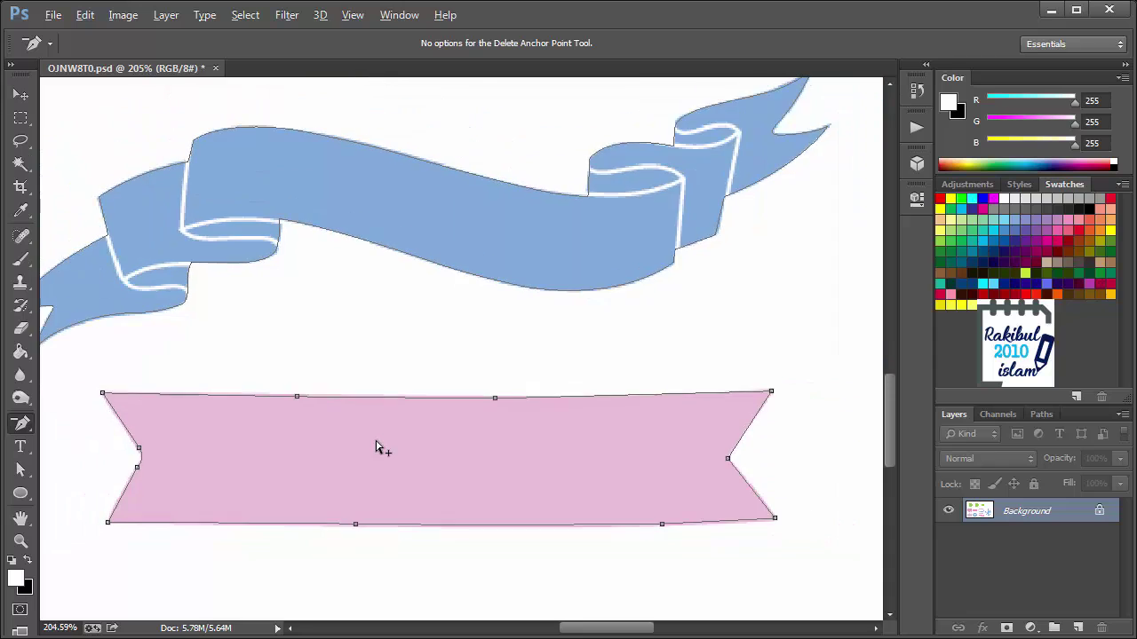
scroll(375, 447, "down", 3)
scroll(376, 446, "down", 3)
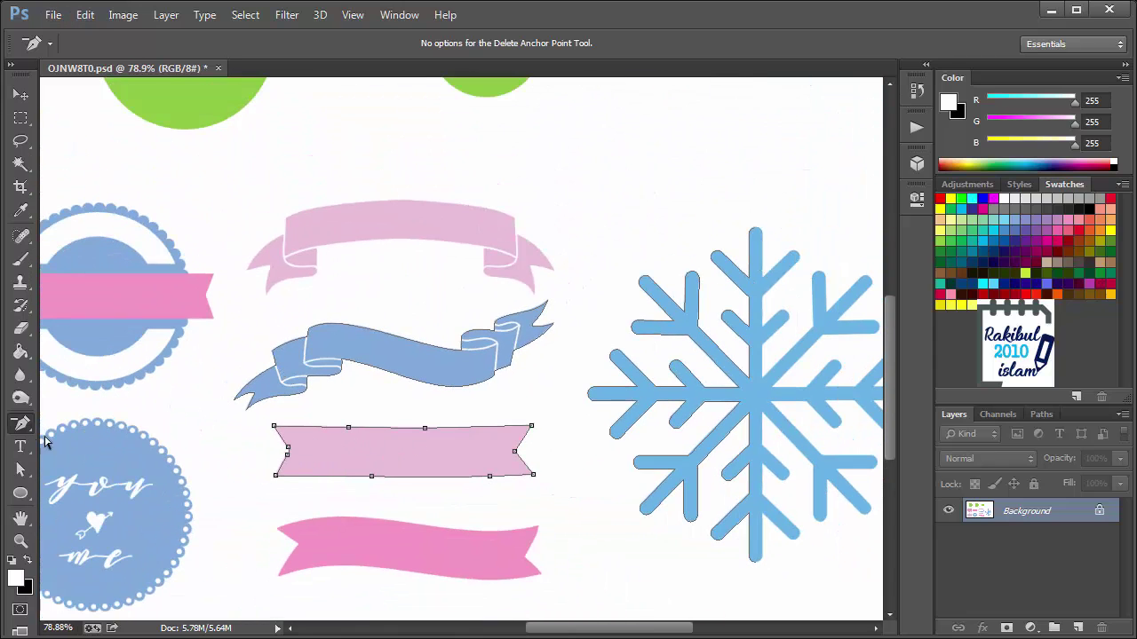
Step: Deselect the pink banner path and zoom in on the two green circles at the top
left_click(21, 470)
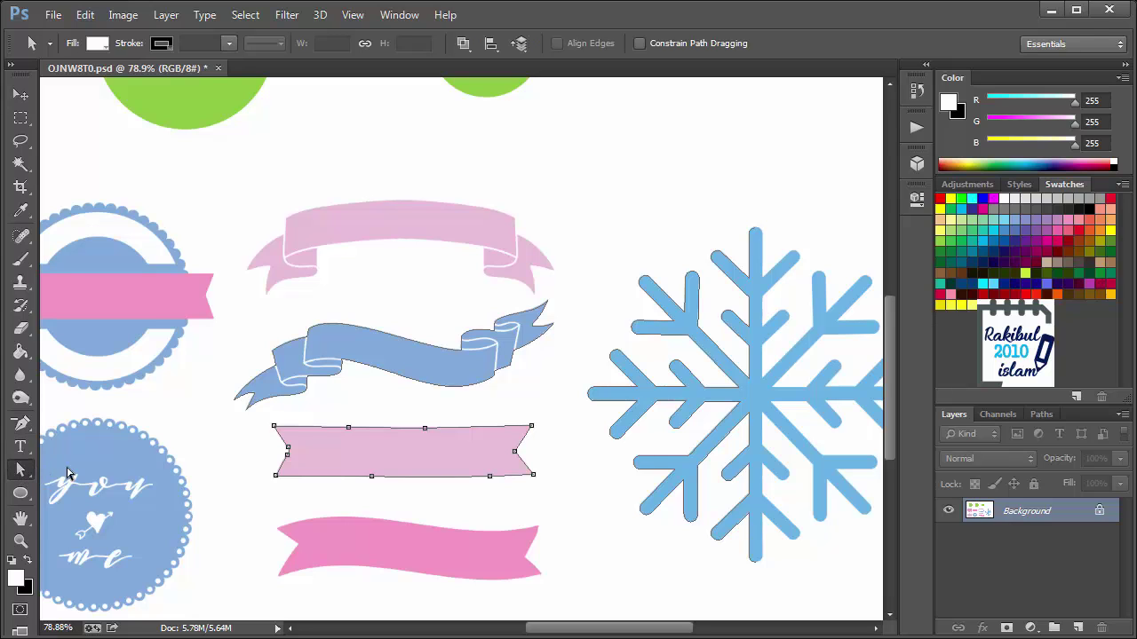
left_click(211, 444)
mouse_move(170, 294)
left_mouse_down()
mouse_move(303, 393)
mouse_move(420, 438)
mouse_move(417, 457)
mouse_move(358, 477)
left_mouse_up()
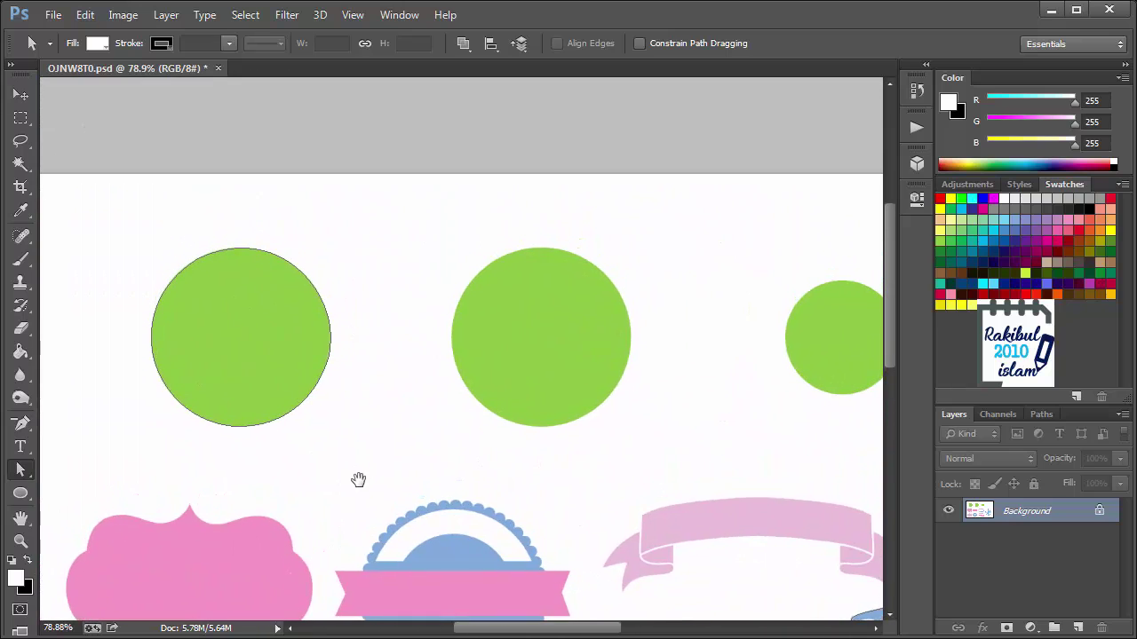
scroll(323, 353, "up", 3, "alt")
scroll(322, 352, "up", 1, "alt")
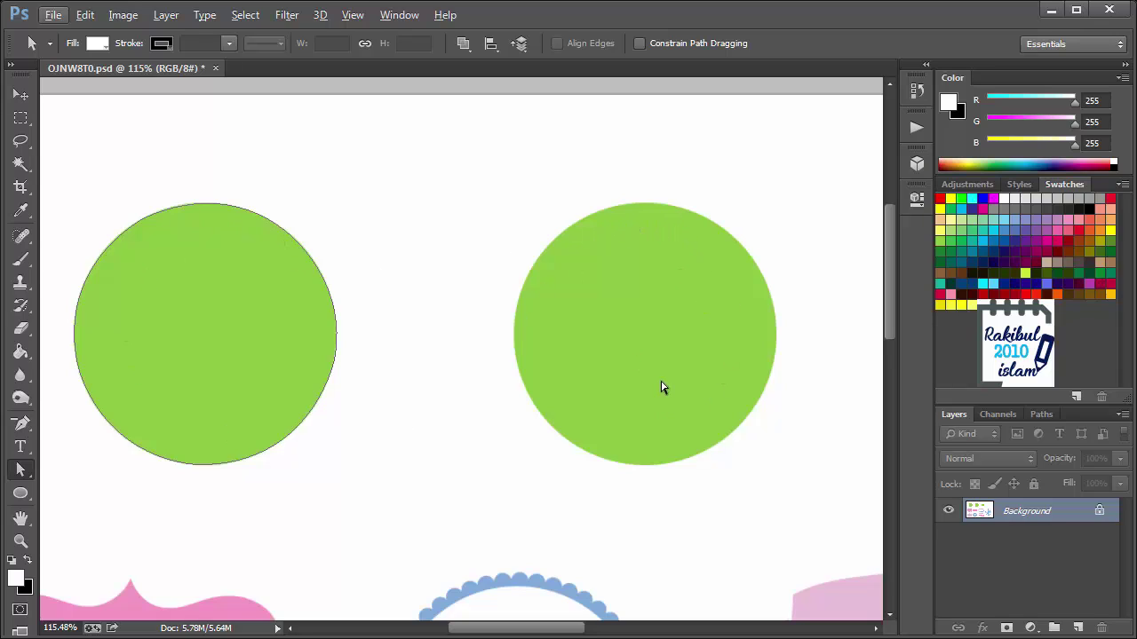
left_click(24, 478)
left_click(97, 467)
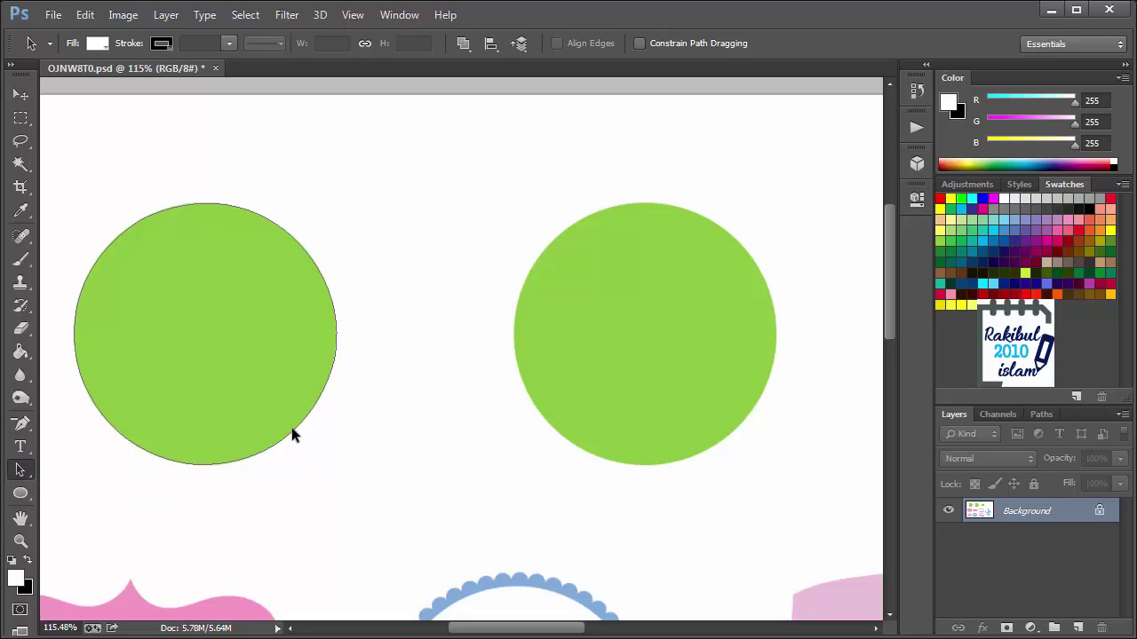
left_click(20, 470)
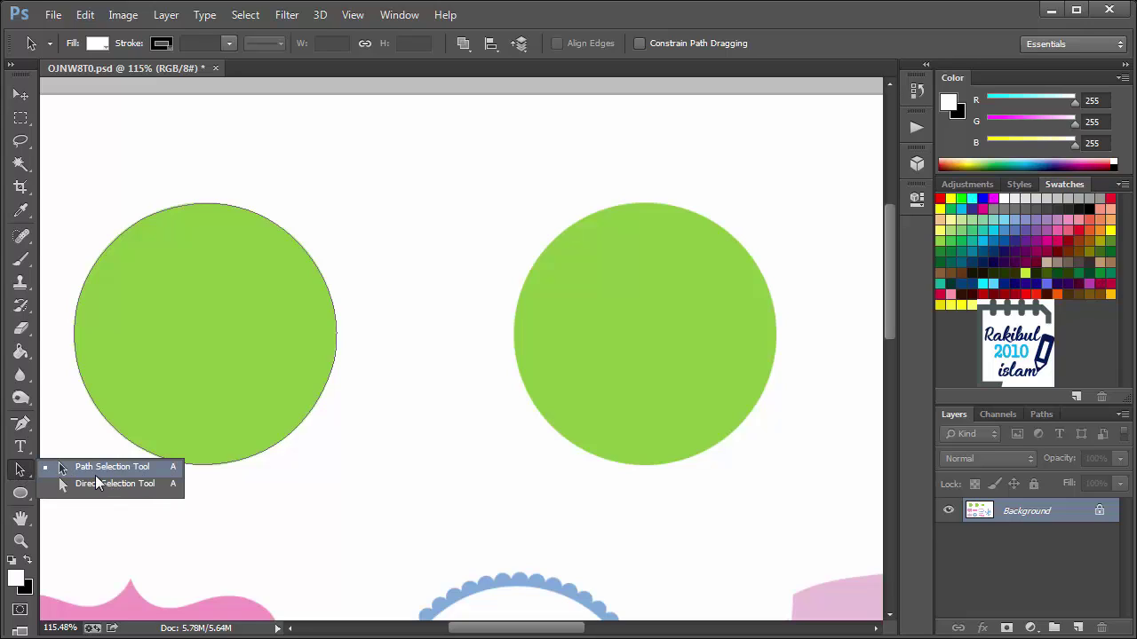
Step: Alt-drag a copy of the large green circle's path over the smaller circle
left_click(142, 483)
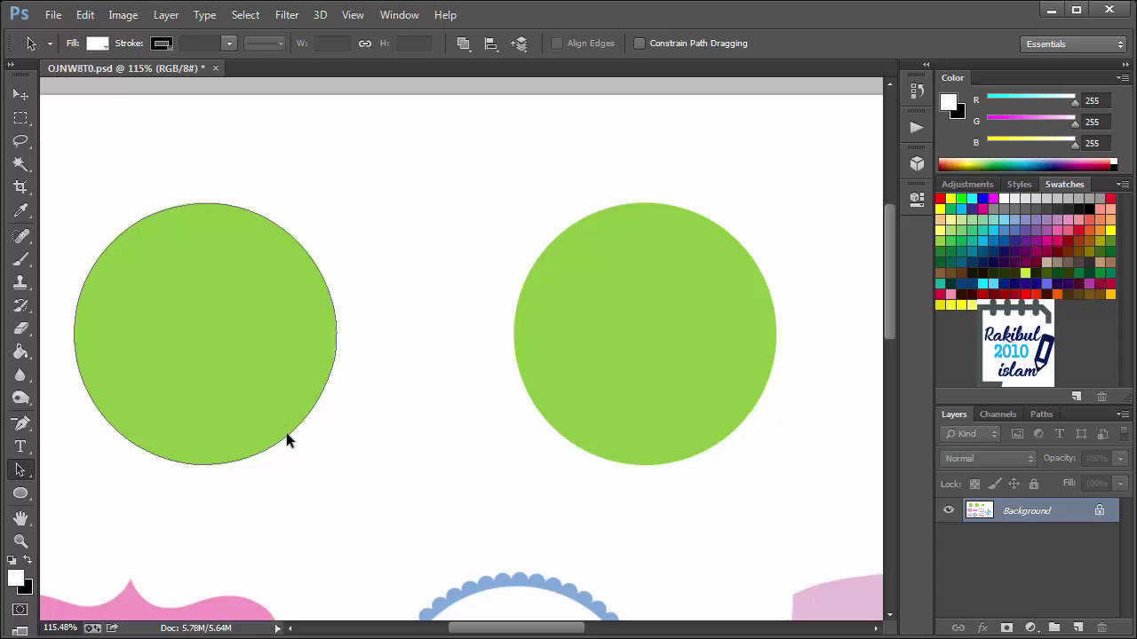
left_click(269, 449)
key("alt")
key("alt")
mouse_move(259, 451)
left_mouse_down()
mouse_move(397, 440)
mouse_move(375, 458)
mouse_move(699, 465)
left_mouse_up()
mouse_move(706, 459)
left_mouse_down()
mouse_move(556, 459)
mouse_move(559, 439)
left_mouse_up()
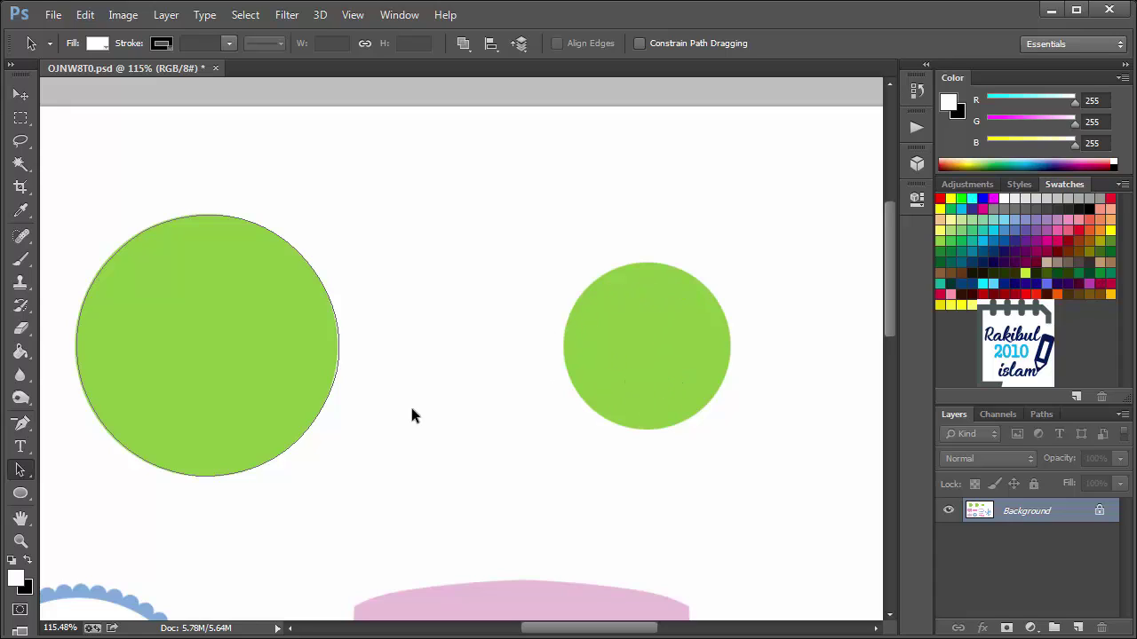
left_click(301, 436)
left_click_drag(293, 446, 735, 450)
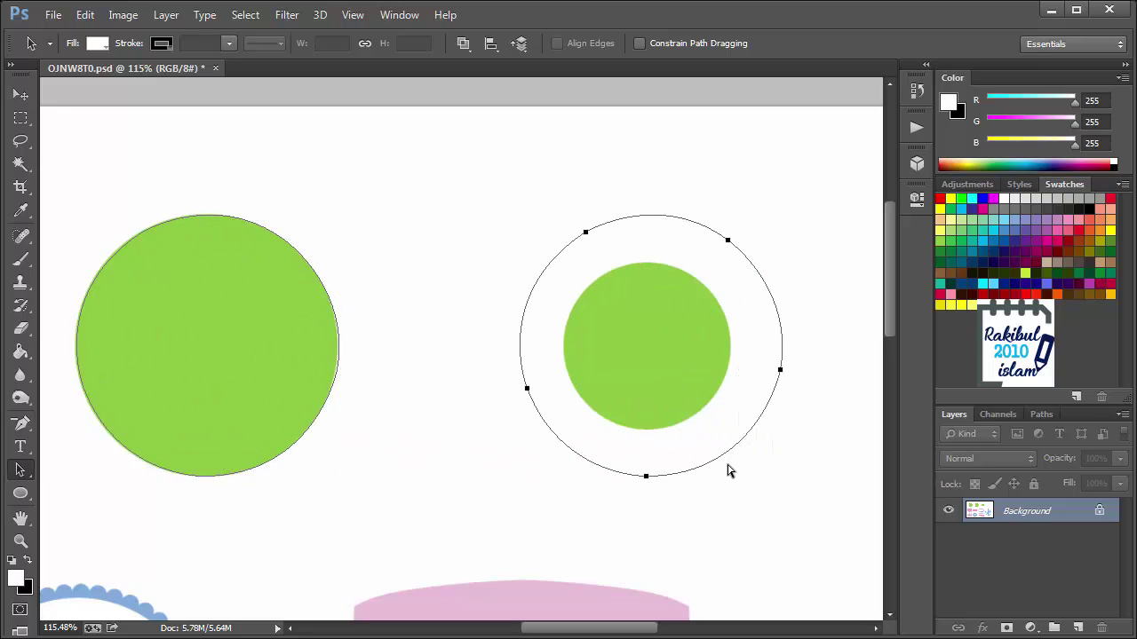
Step: Scale the copied path to about 64% and nudge it to fit the smaller circle
key("ctrl+t")
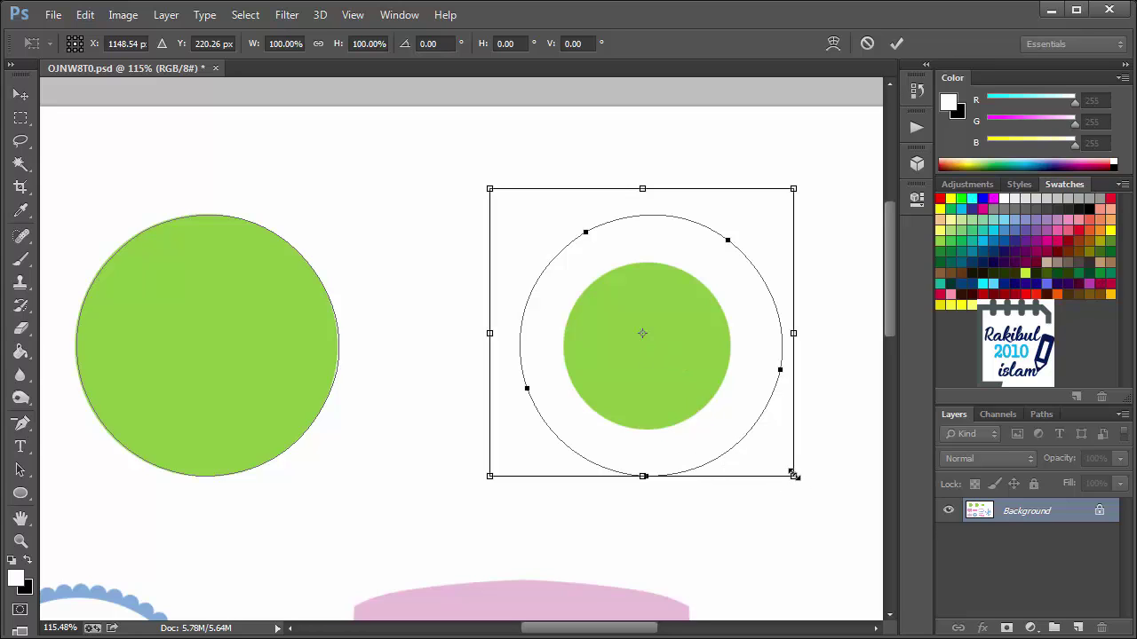
mouse_move(793, 475)
left_mouse_down()
mouse_move(738, 436)
mouse_move(676, 360)
mouse_move(699, 409)
mouse_move(737, 430)
left_mouse_up()
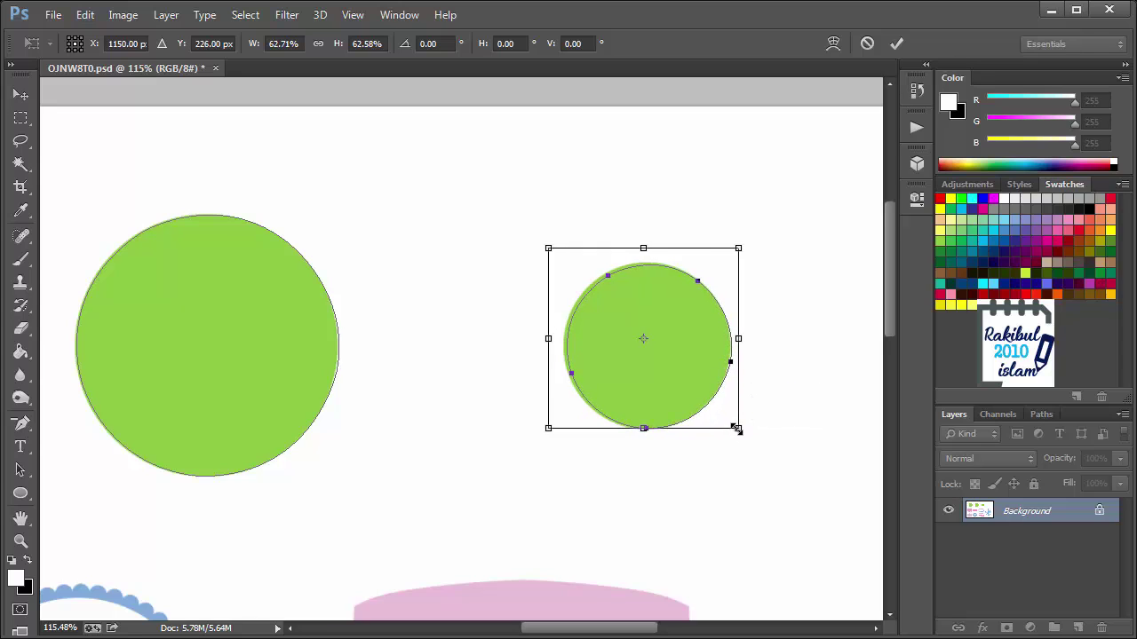
key("Up")
key("Left")
key("Down")
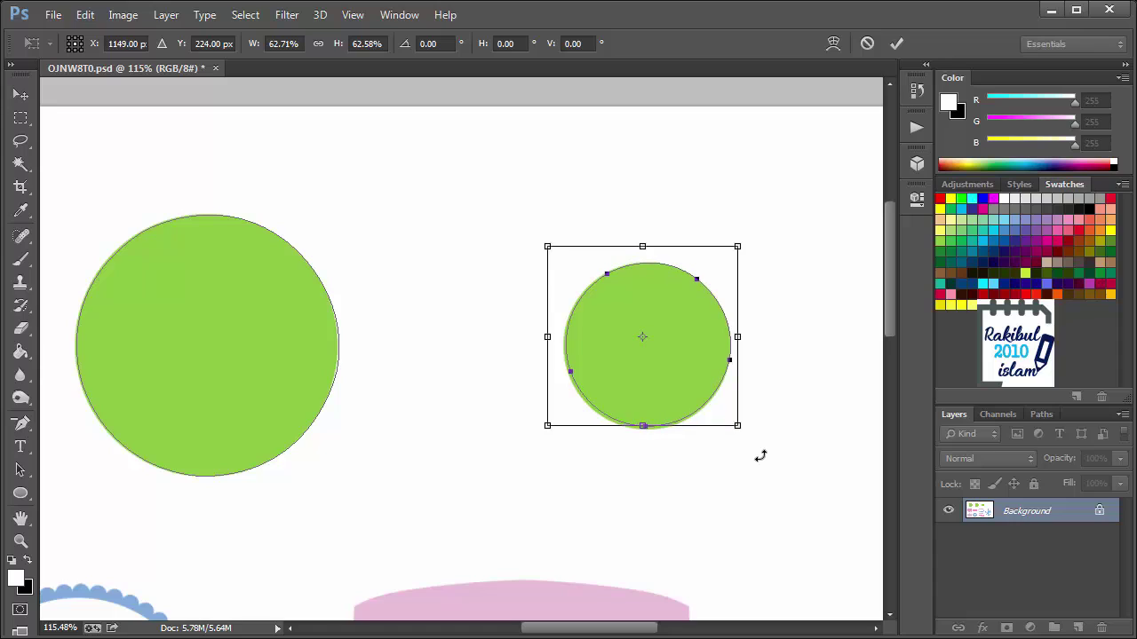
key("Left")
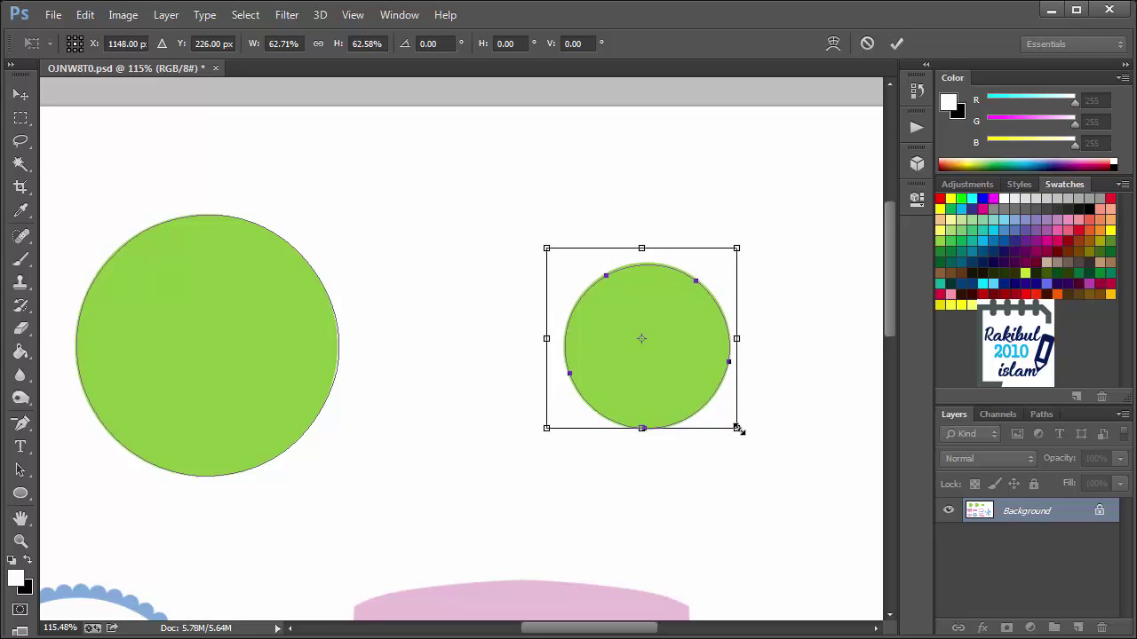
left_click_drag(741, 431, 744, 435)
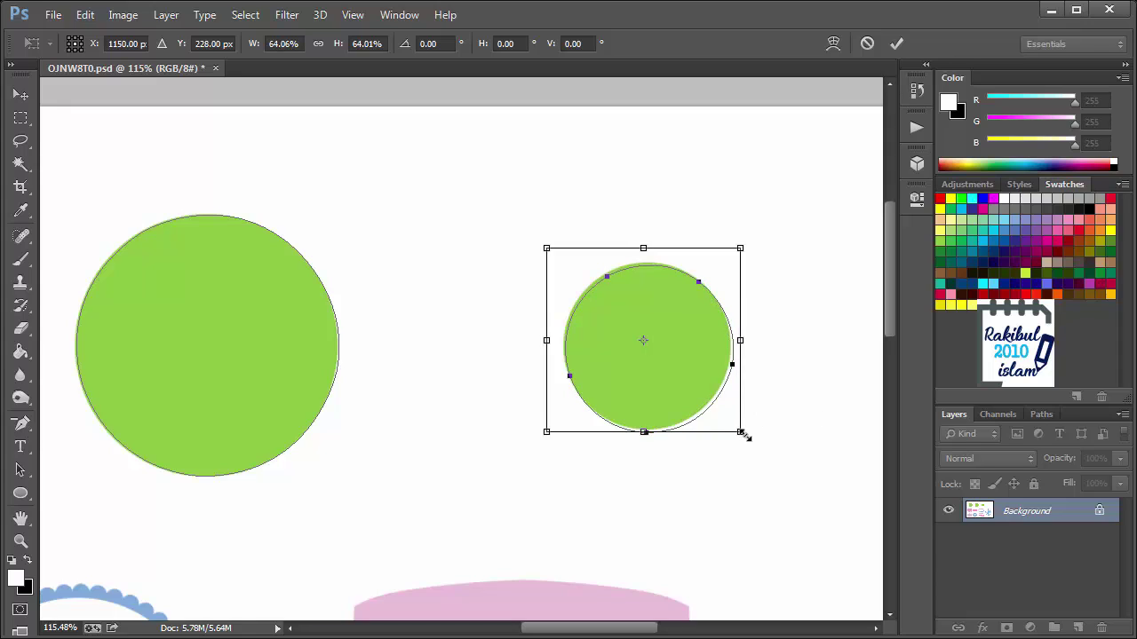
key("Up")
key("Up")
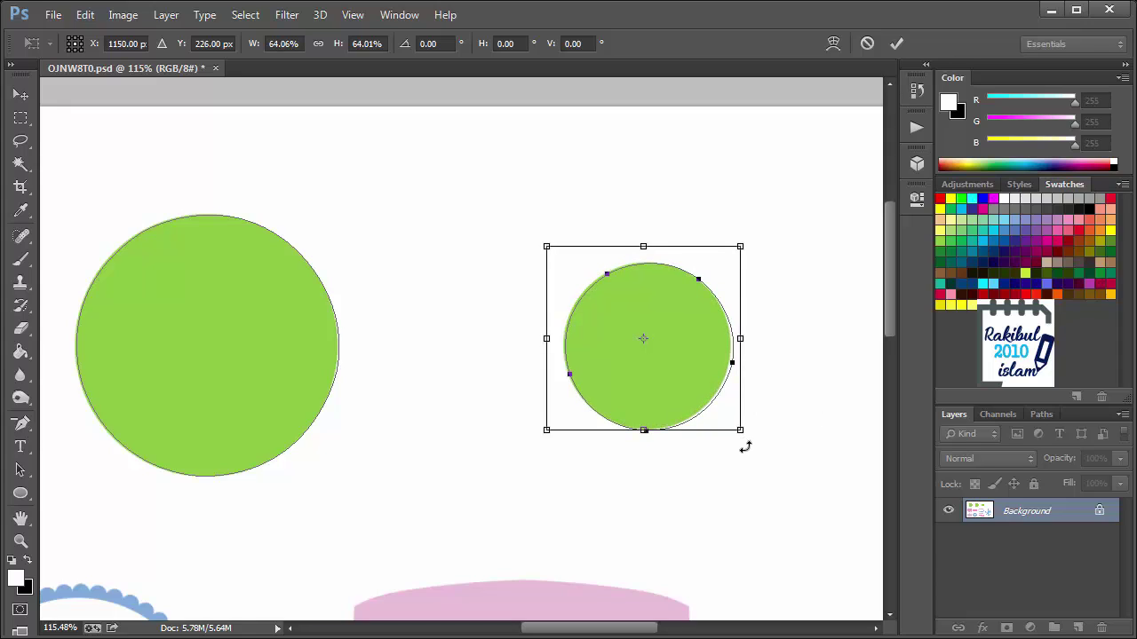
key("Left")
key("Left")
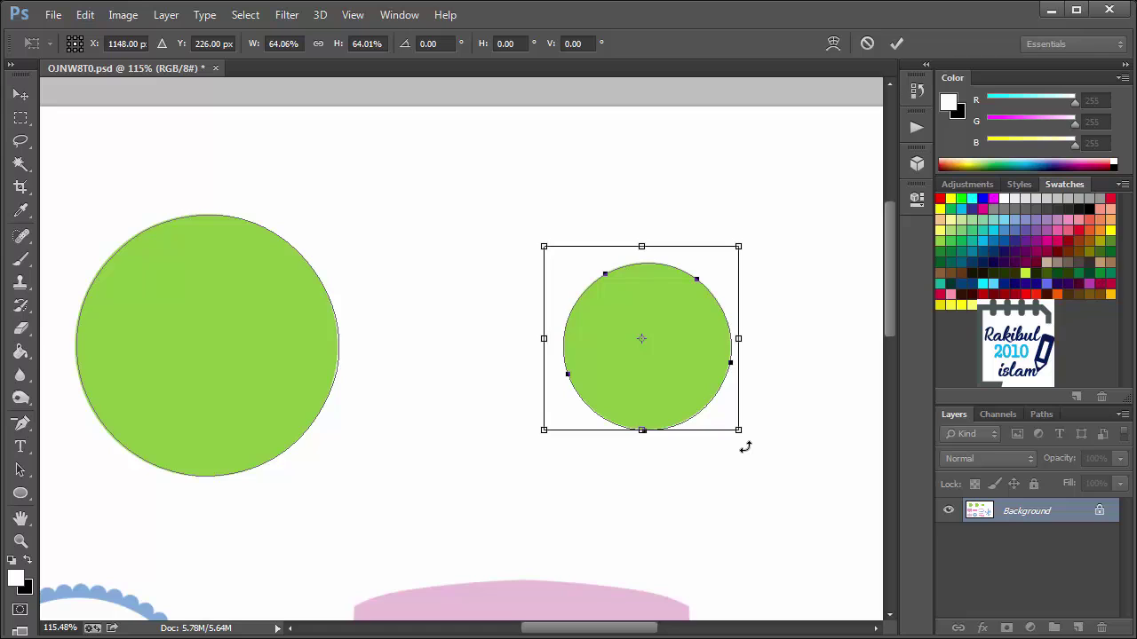
key("Up")
key("Return")
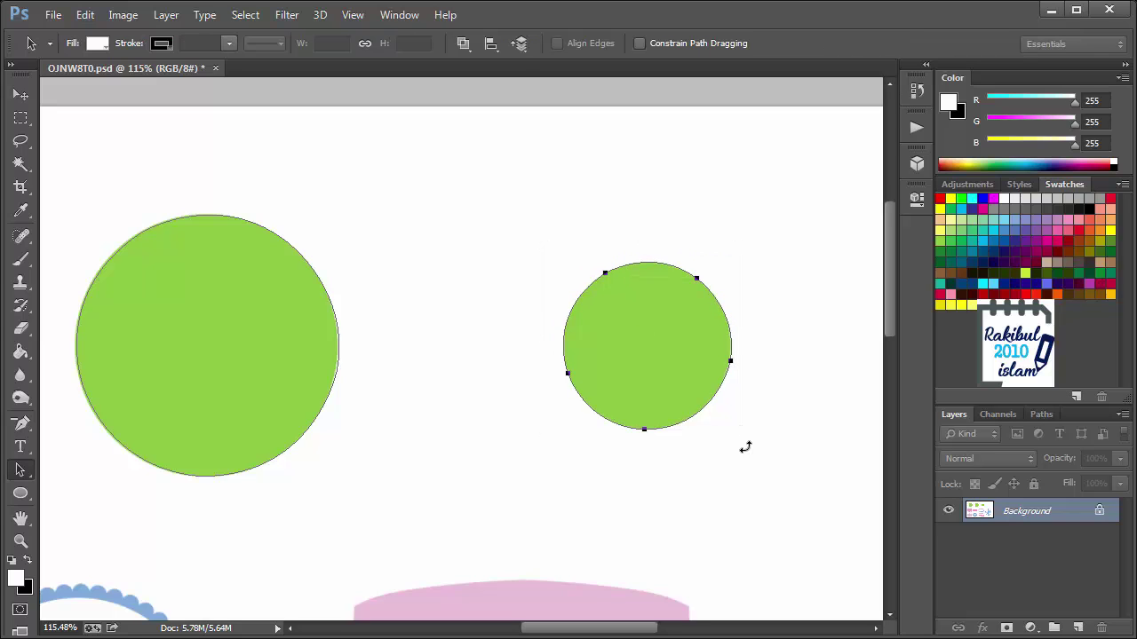
Step: Deselect the fitted circle path and zoom to the blue snowflake at 115%
left_click(694, 441)
scroll(699, 317, "up", 3, "alt")
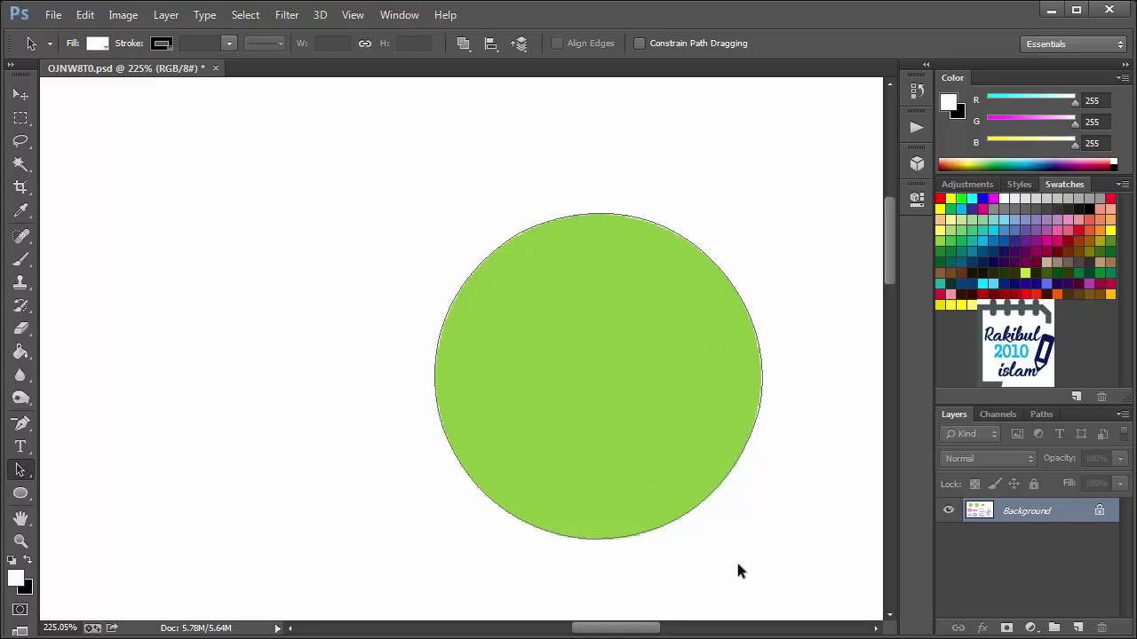
scroll(716, 546, "down", 2, "alt")
scroll(720, 538, "down", 2, "alt")
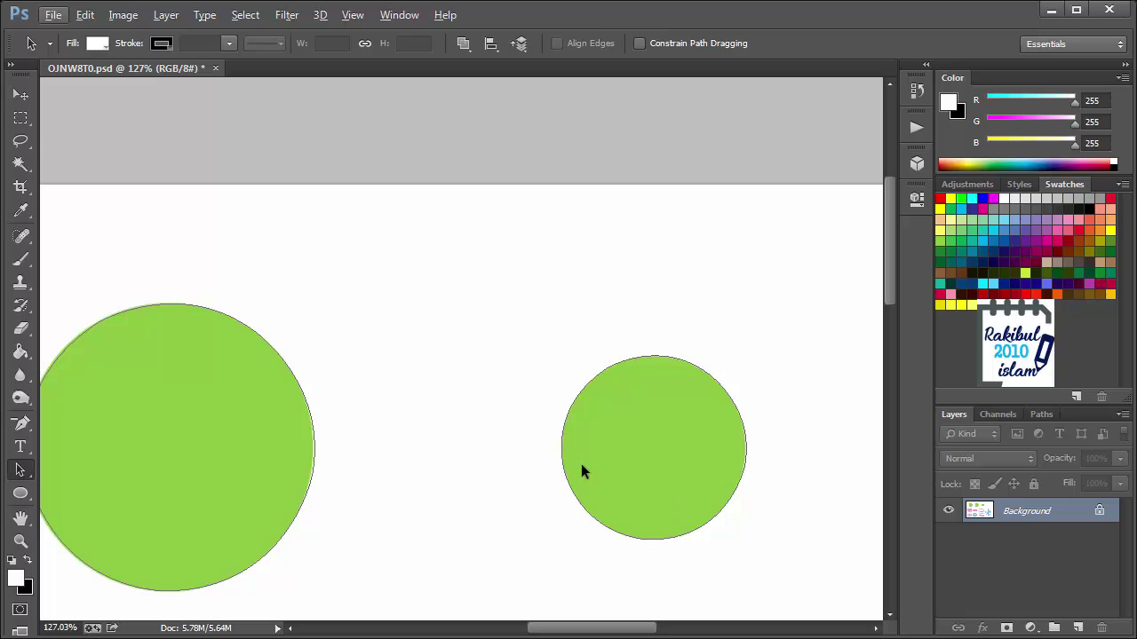
scroll(723, 551, "down", 2)
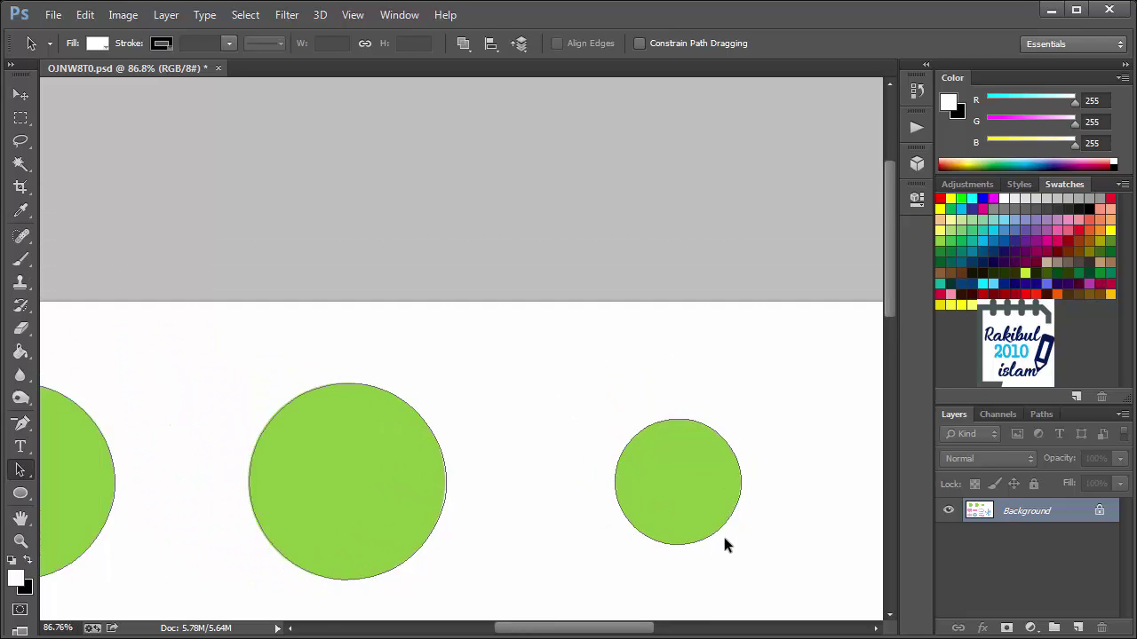
scroll(722, 533, "down", 2)
mouse_move(603, 488)
left_mouse_down()
mouse_move(575, 459)
mouse_move(485, 293)
left_mouse_up()
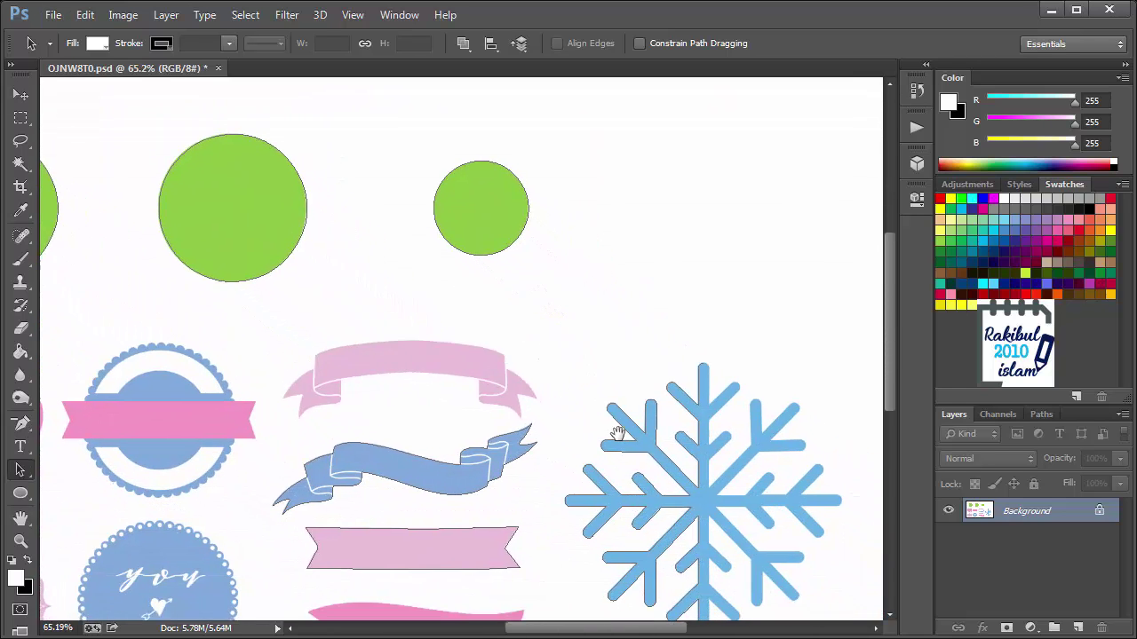
scroll(584, 460, "up", 1)
scroll(584, 460, "up", 2)
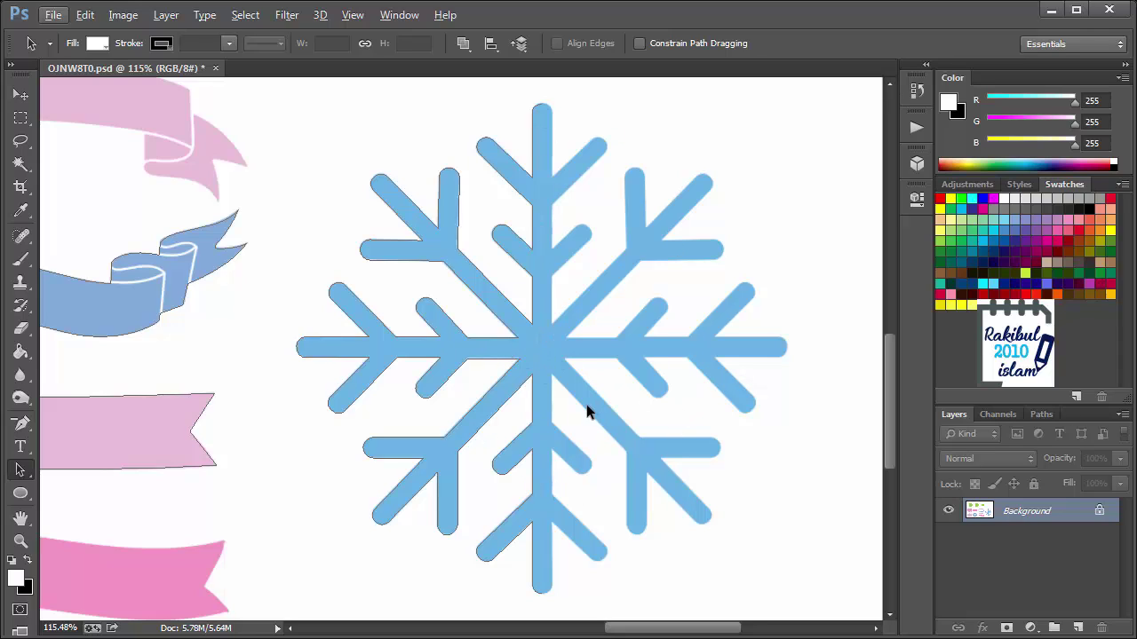
Step: Move the snowflake half-path to the right and flip it horizontally via Transform Path
left_click(529, 371)
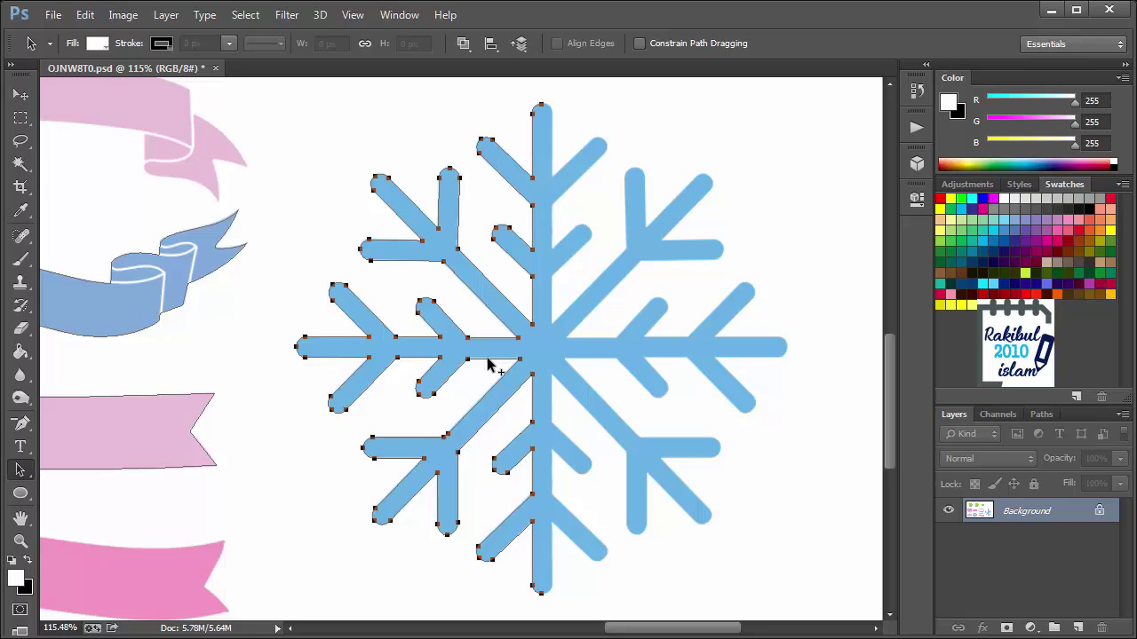
mouse_move(487, 364)
left_mouse_down()
mouse_move(716, 356)
mouse_move(739, 376)
left_mouse_up()
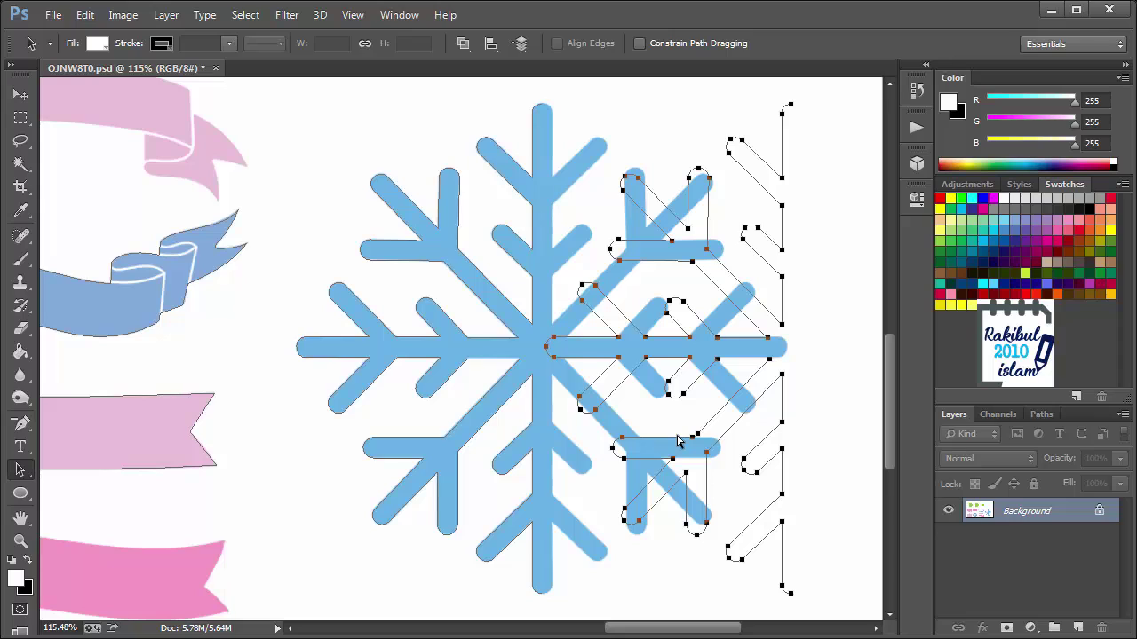
key("ctrl+t")
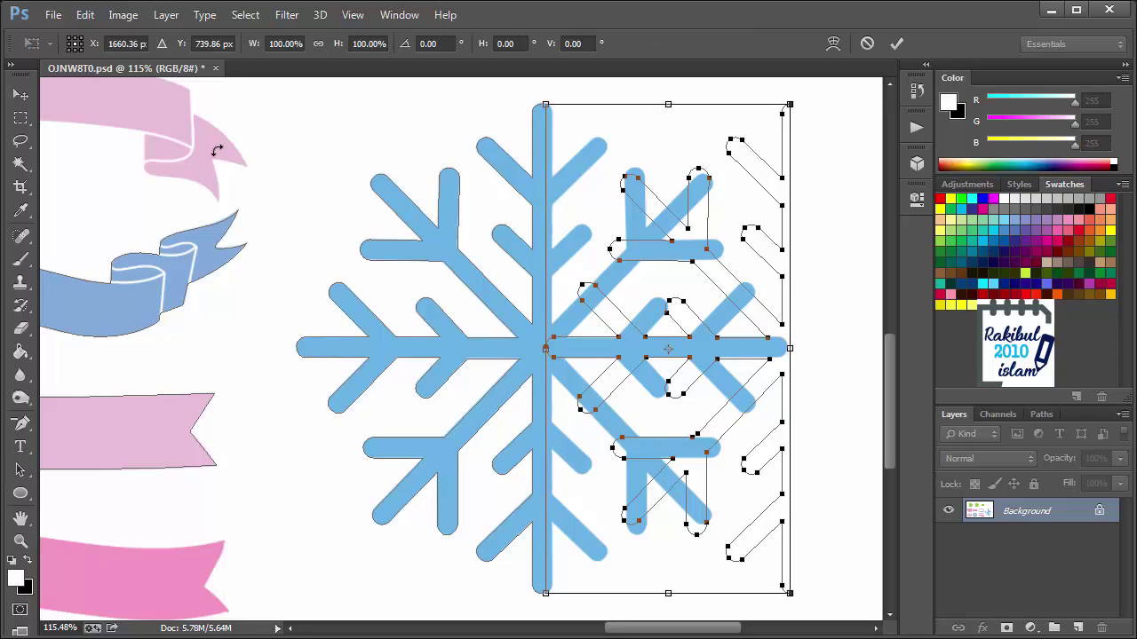
left_click(85, 17)
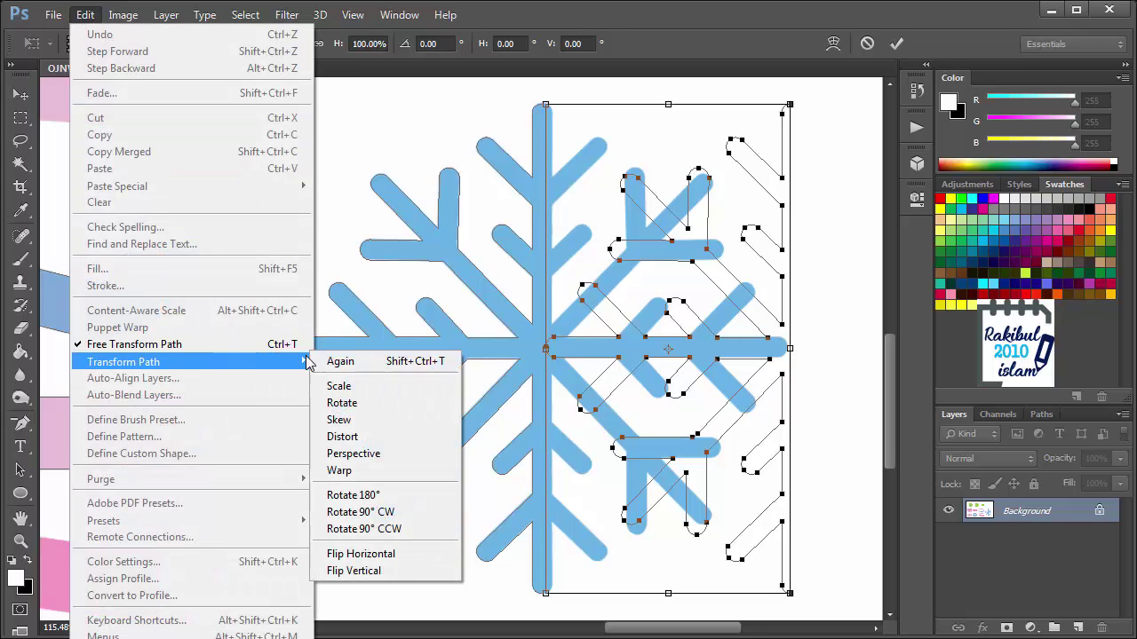
mouse_move(124, 361)
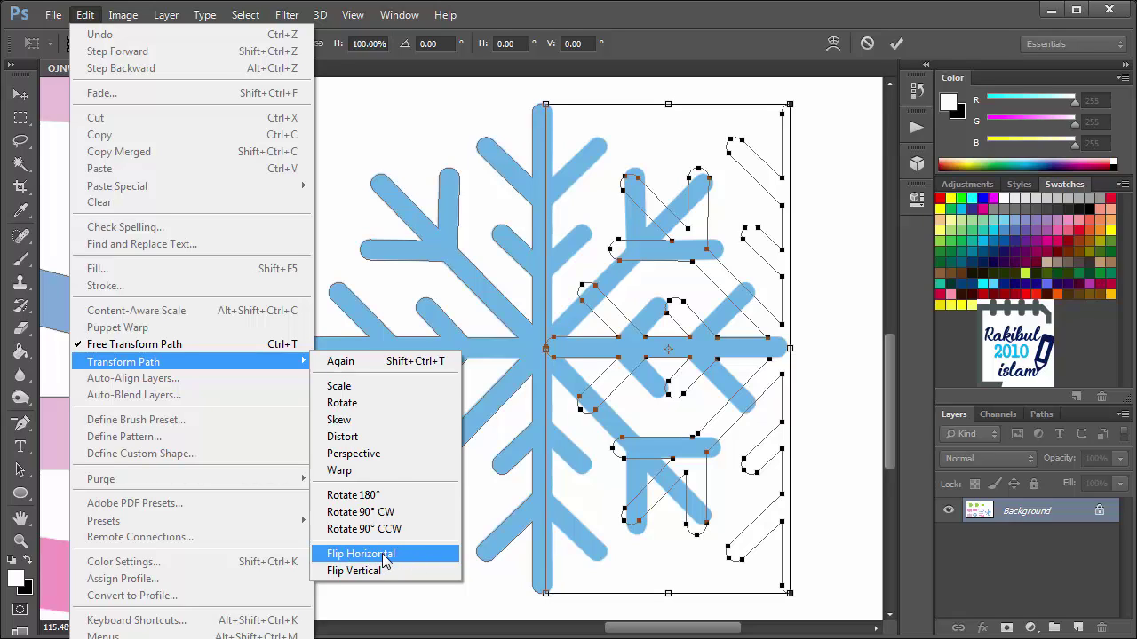
left_click(385, 559)
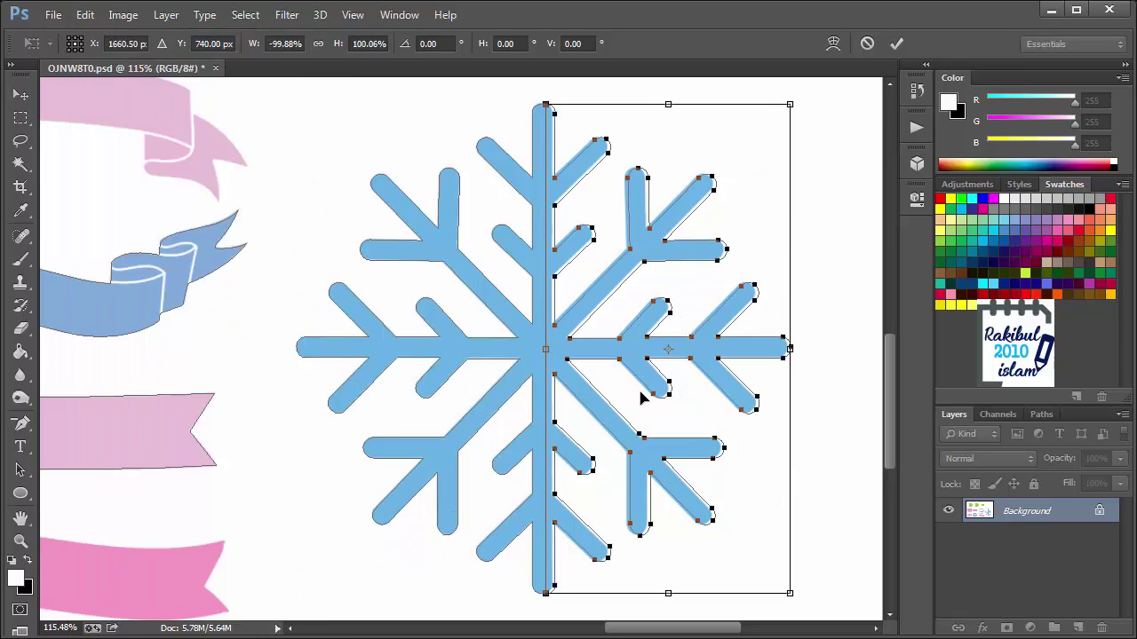
Step: Align the mirrored half against the snowflake's centre stem and commit the transform
scroll(647, 348, "up", 2)
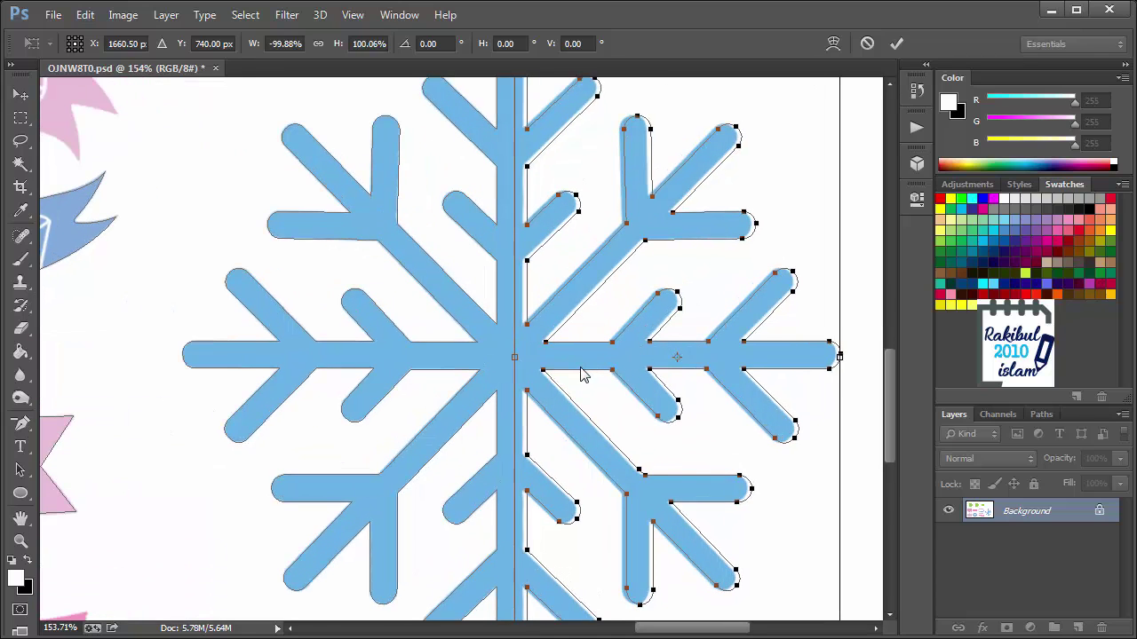
left_click_drag(581, 374, 578, 373)
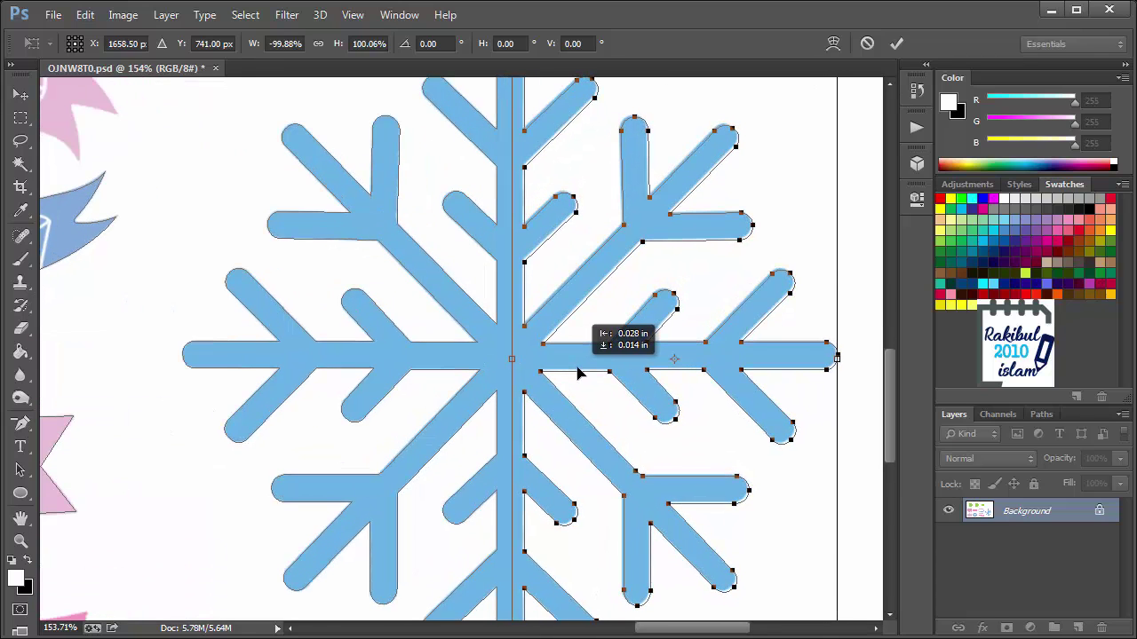
key("Up")
key("Up")
key("Left")
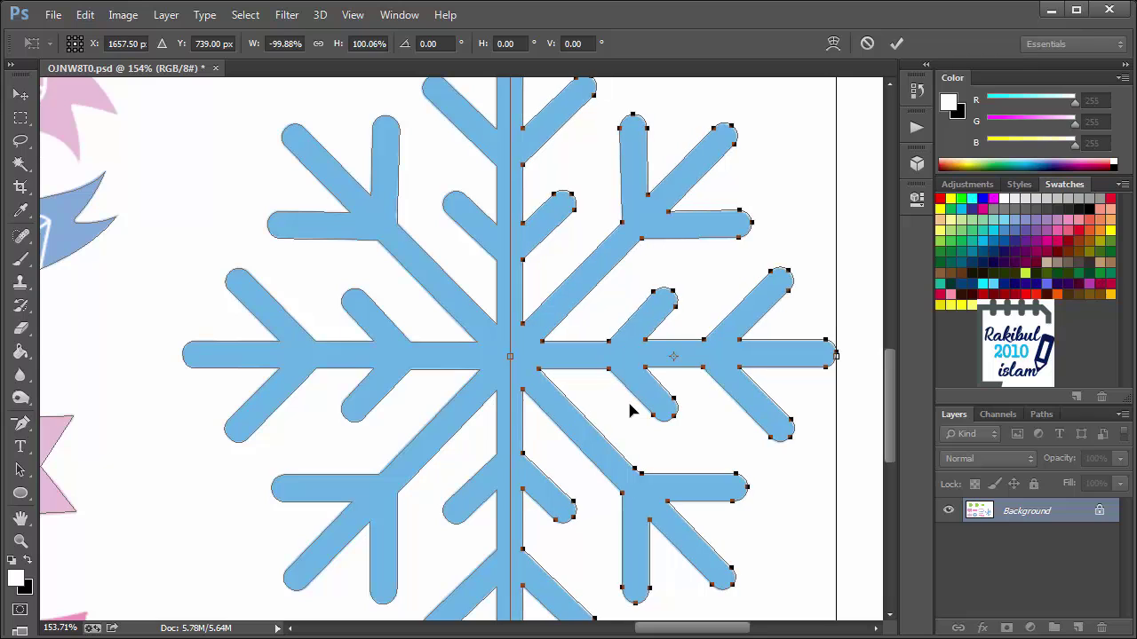
key("Down")
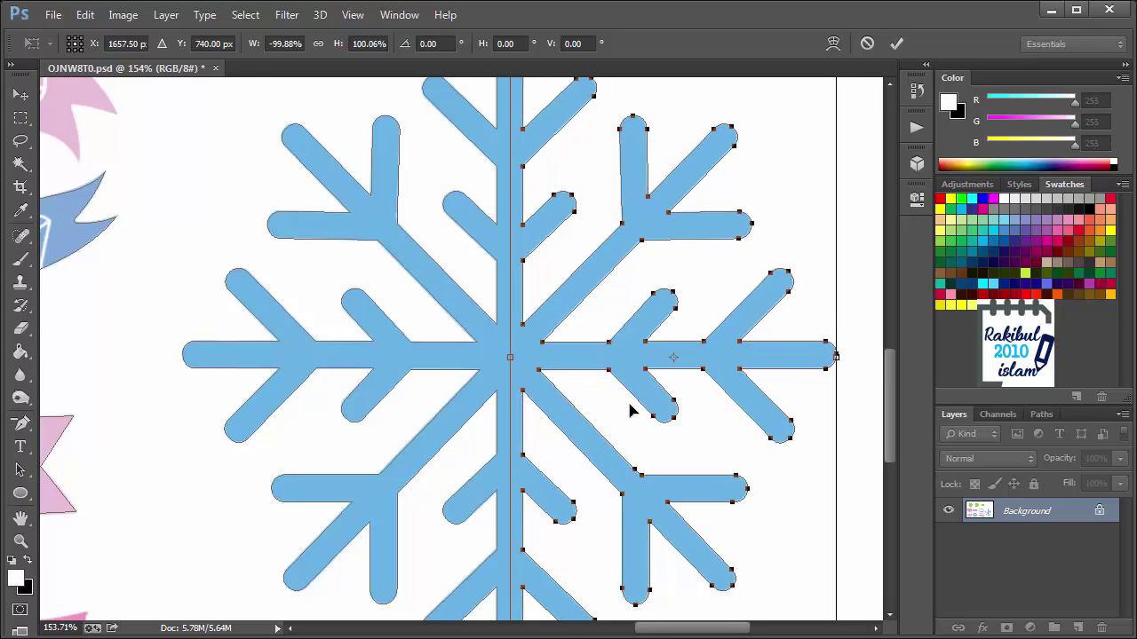
scroll(631, 411, "up", 2)
scroll(586, 391, "up", 3)
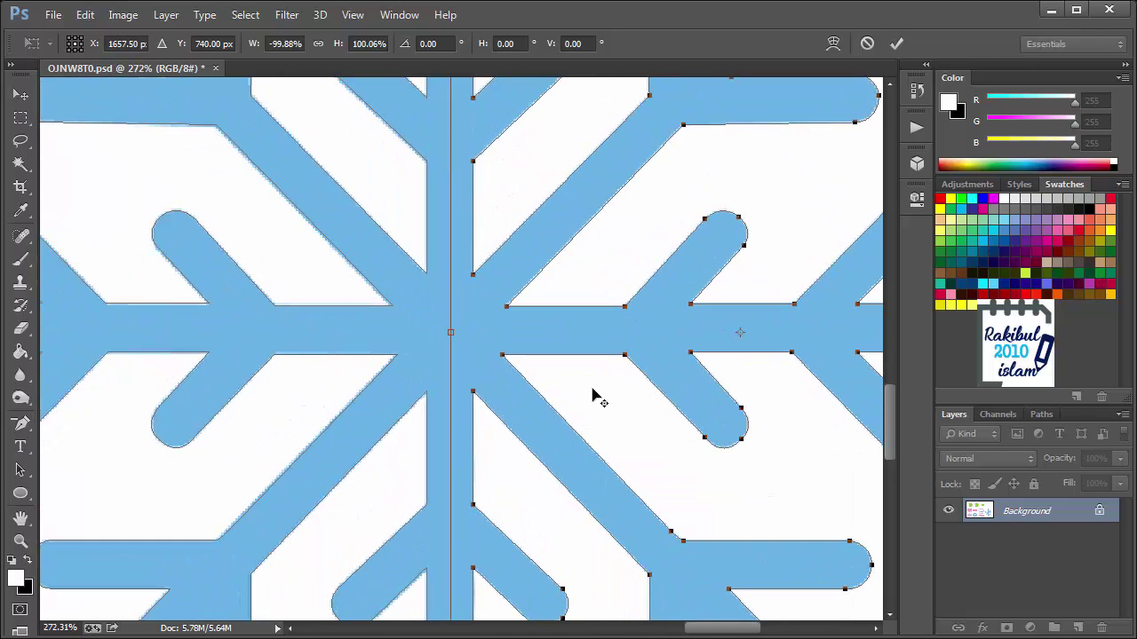
key("alt+space")
key("Escape")
key("Return")
scroll(572, 385, "down", 1)
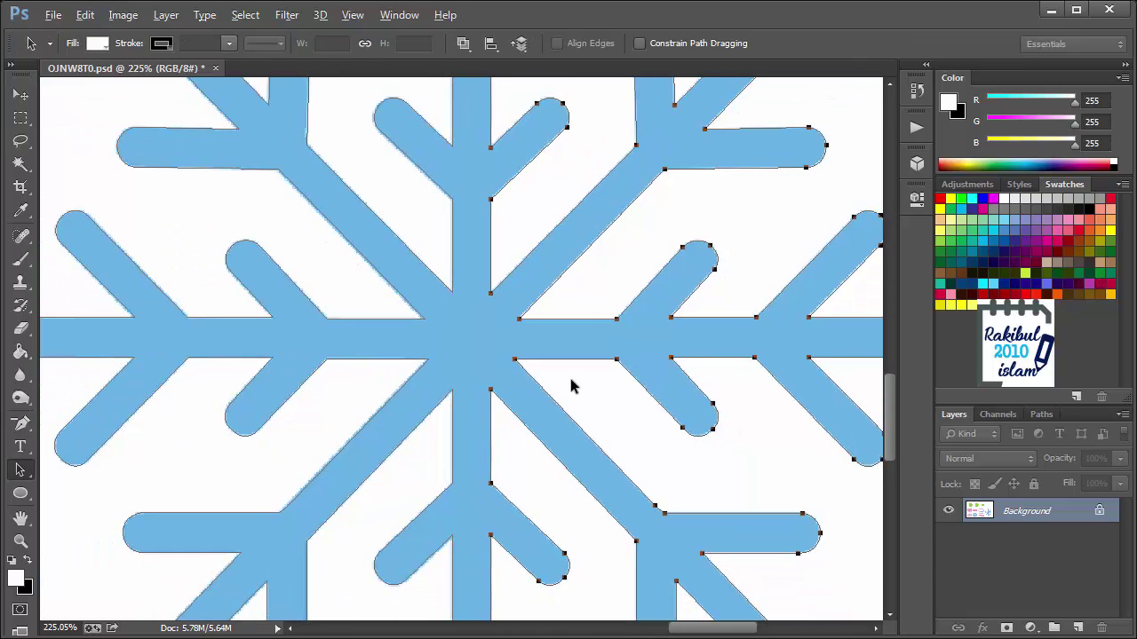
scroll(560, 380, "down", 2)
scroll(564, 418, "up", 1)
scroll(569, 399, "up", 1)
scroll(655, 388, "up", 1)
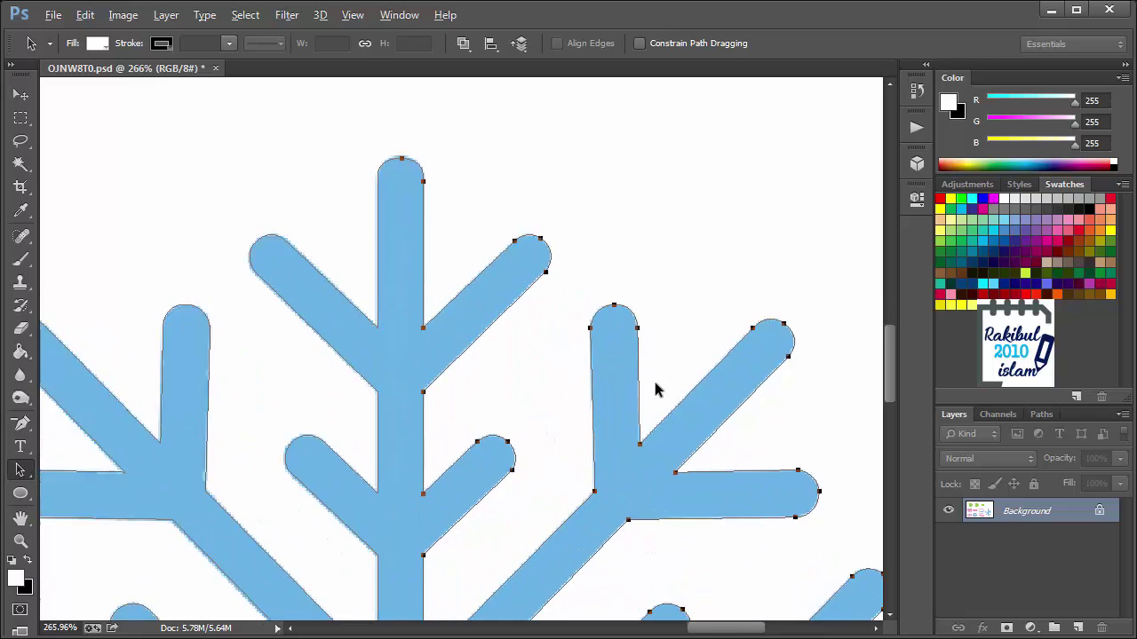
scroll(533, 355, "up", 1)
scroll(378, 364, "up", 3)
scroll(385, 310, "up", 2)
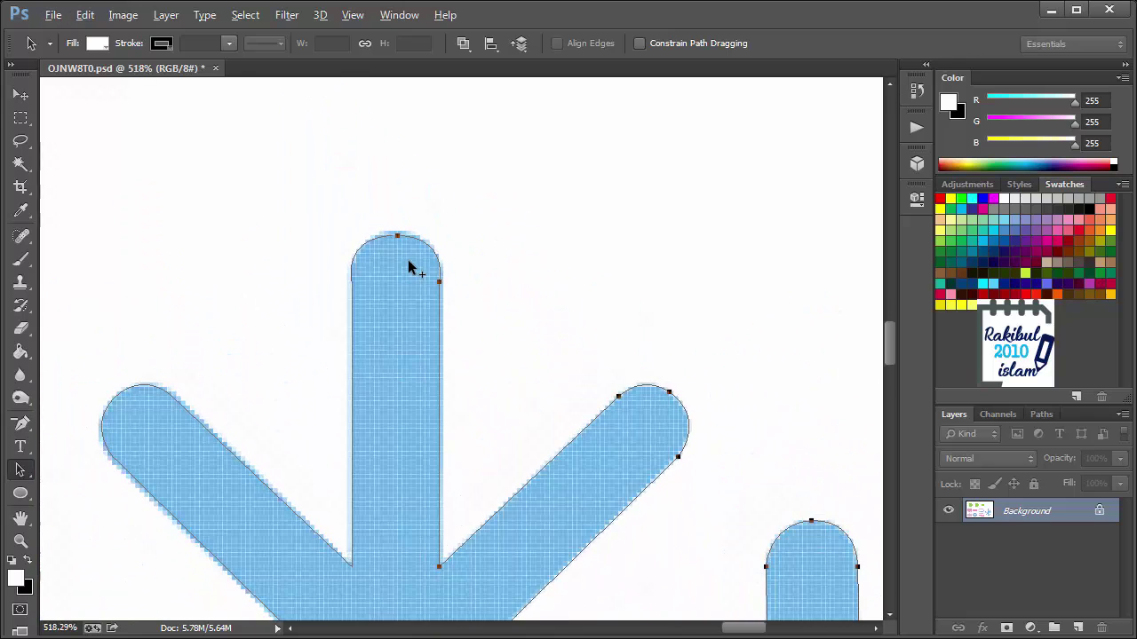
scroll(445, 297, "down", 2)
scroll(448, 302, "down", 2)
scroll(472, 304, "up", 2)
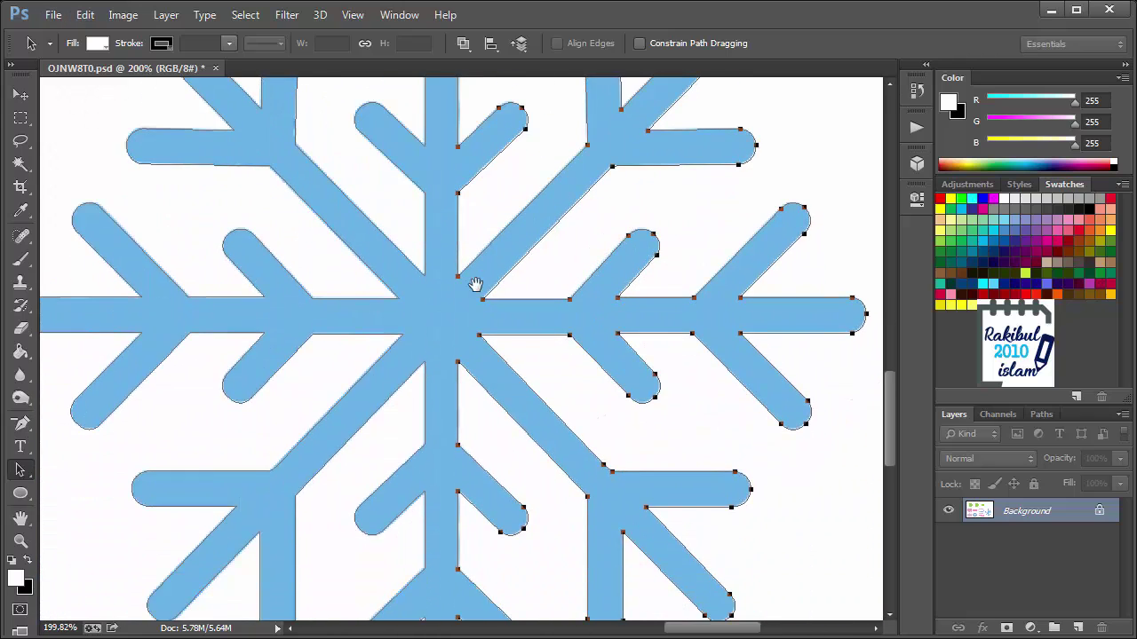
left_click_drag(459, 339, 464, 213)
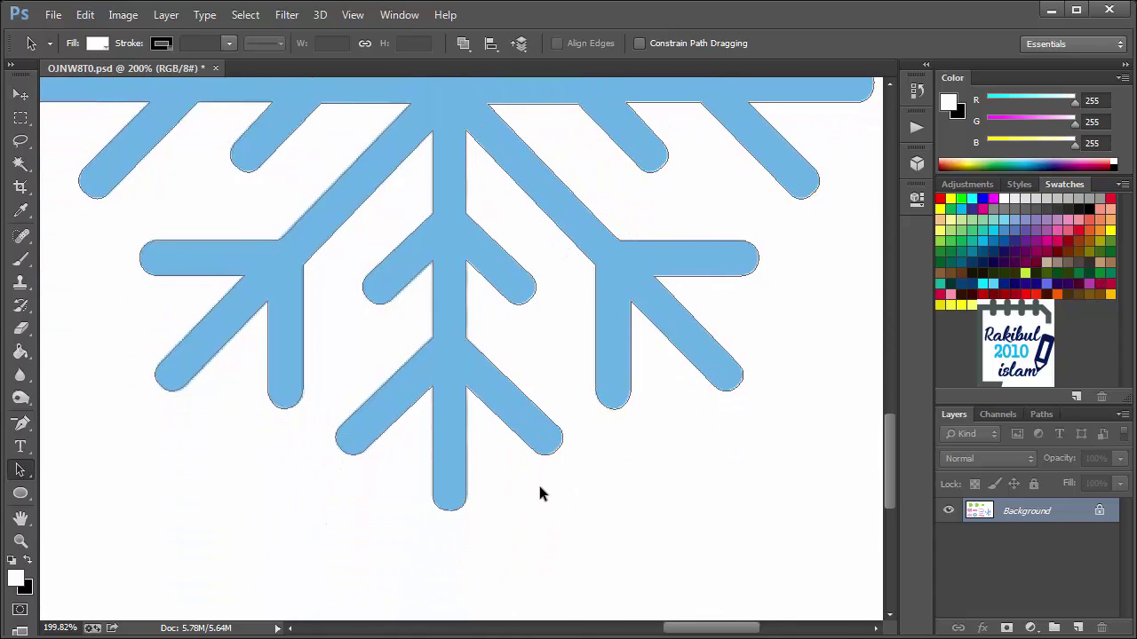
scroll(537, 481, "down", 1)
scroll(510, 524, "down", 1)
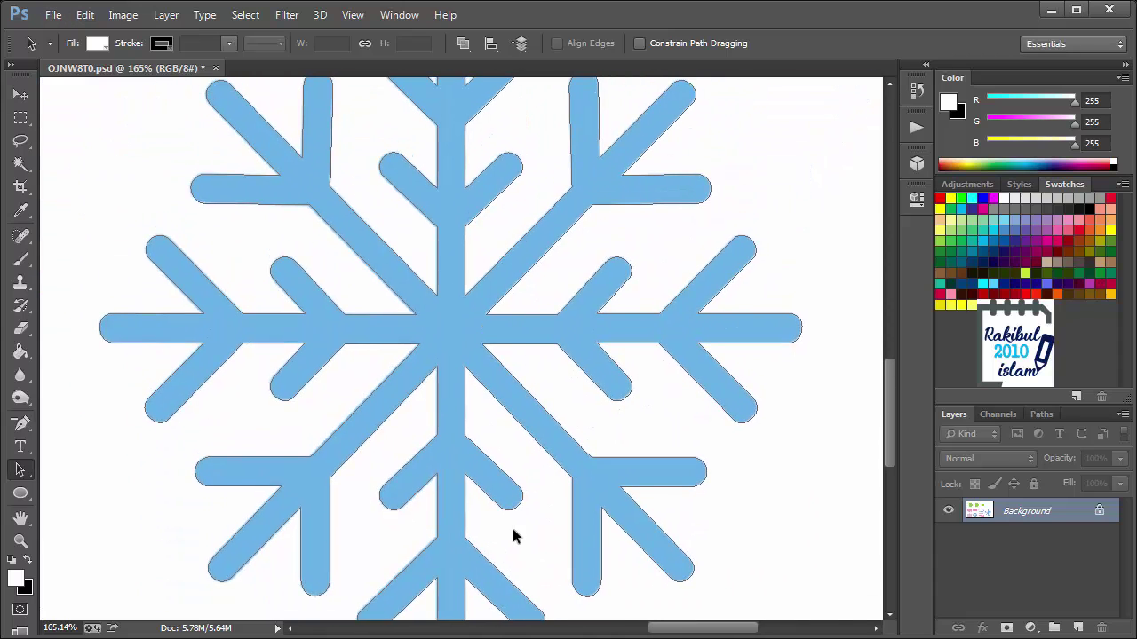
scroll(457, 381, "up", 1)
scroll(459, 412, "up", 1)
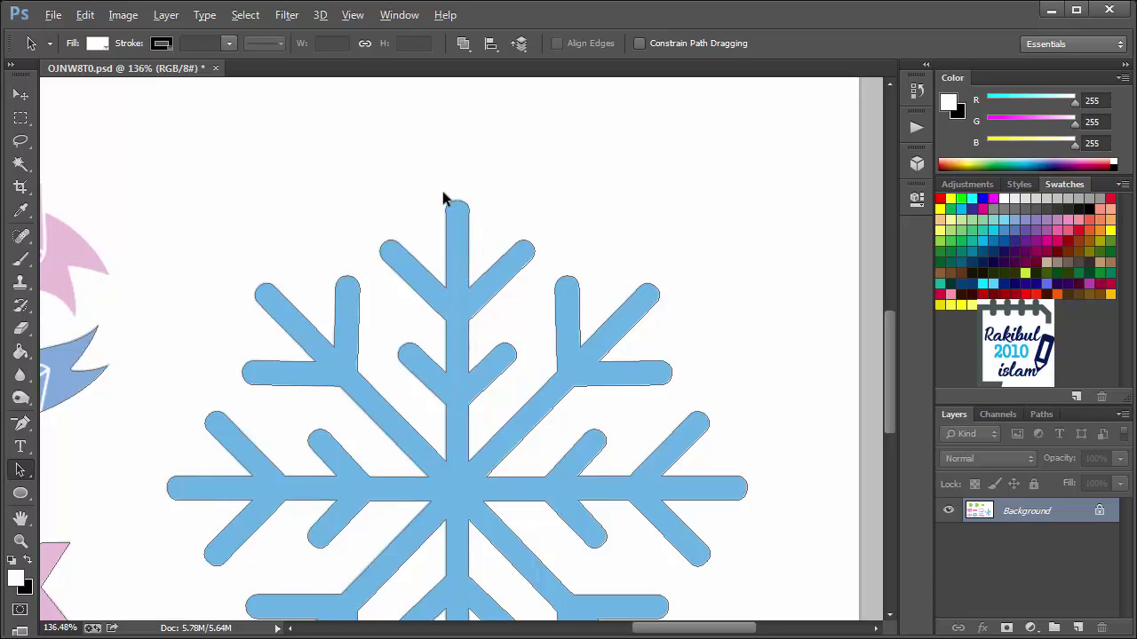
scroll(458, 195, "up", 3)
scroll(464, 193, "up", 2)
scroll(468, 202, "up", 2)
scroll(479, 217, "up", 2)
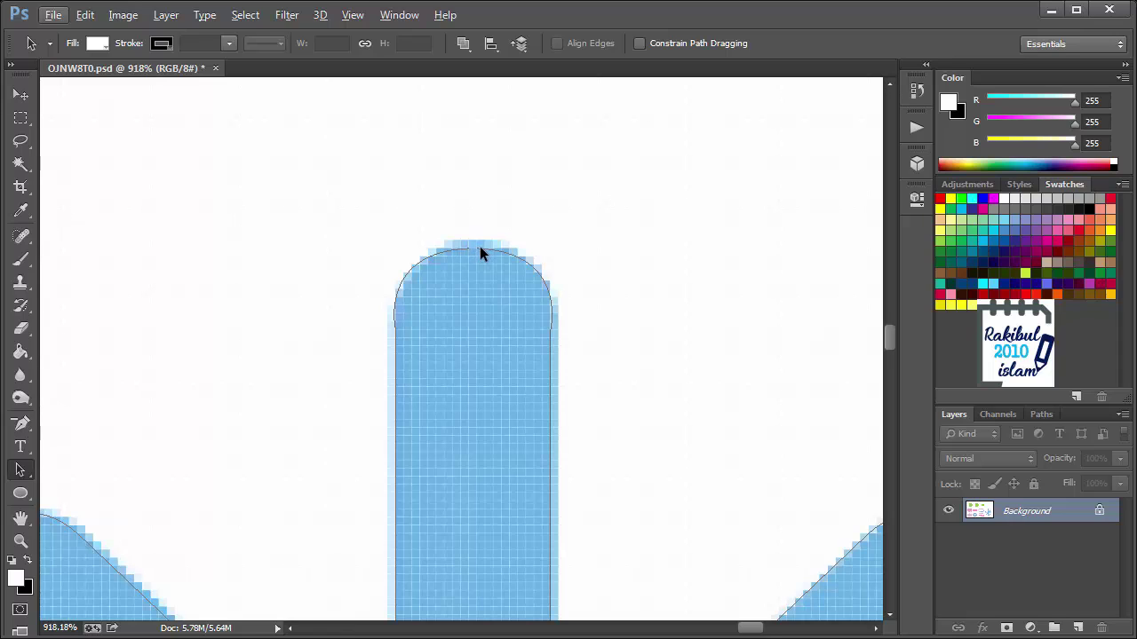
Step: Join the two snowflake path halves at the centre stem's top tip with the Pen Tool
left_click(23, 427)
left_click(95, 421)
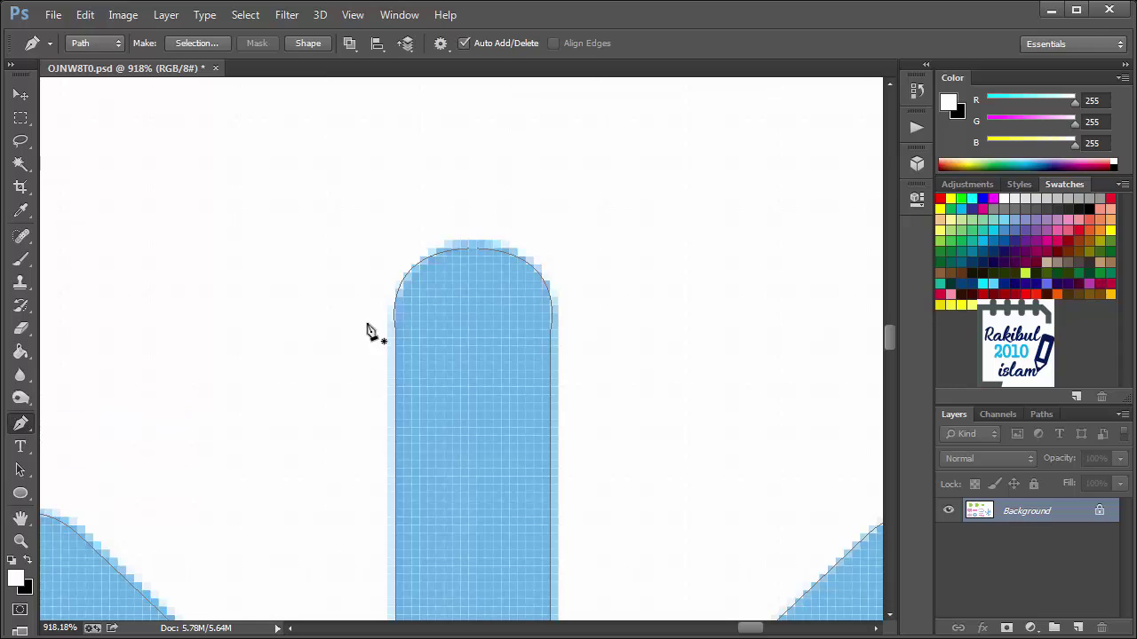
left_click(480, 254)
key("Escape")
Step: Join the halves at the stem's bottom tip, deselect the path, and zoom out
scroll(501, 400, "down", 4)
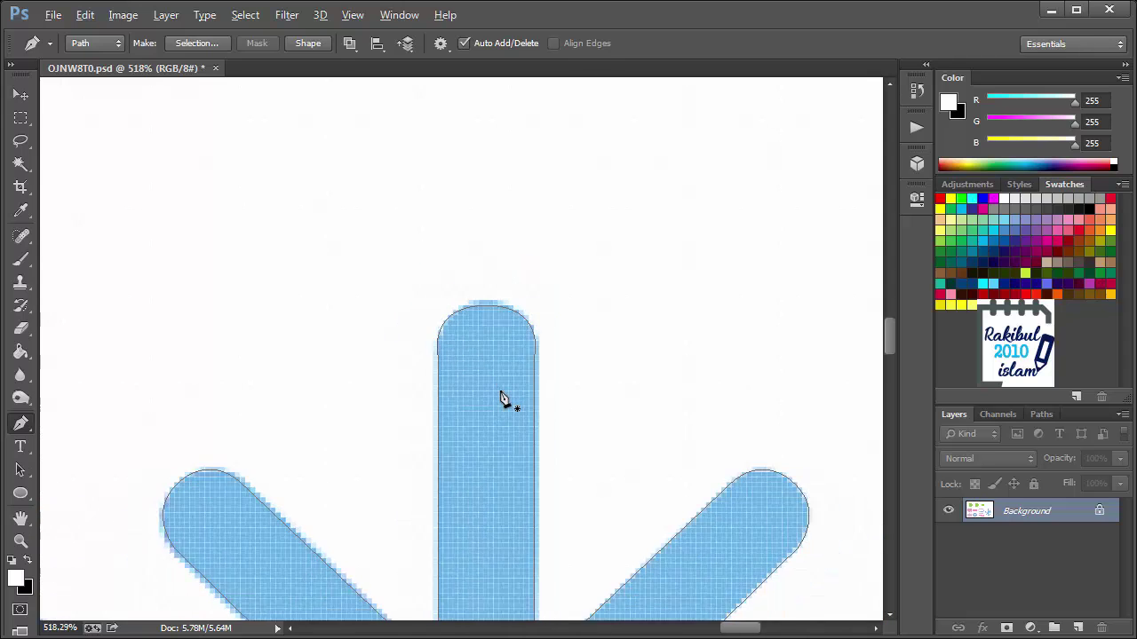
scroll(500, 398, "down", 3)
scroll(489, 436, "down", 2)
left_click_drag(497, 480, 485, 405)
scroll(486, 405, "down", 3)
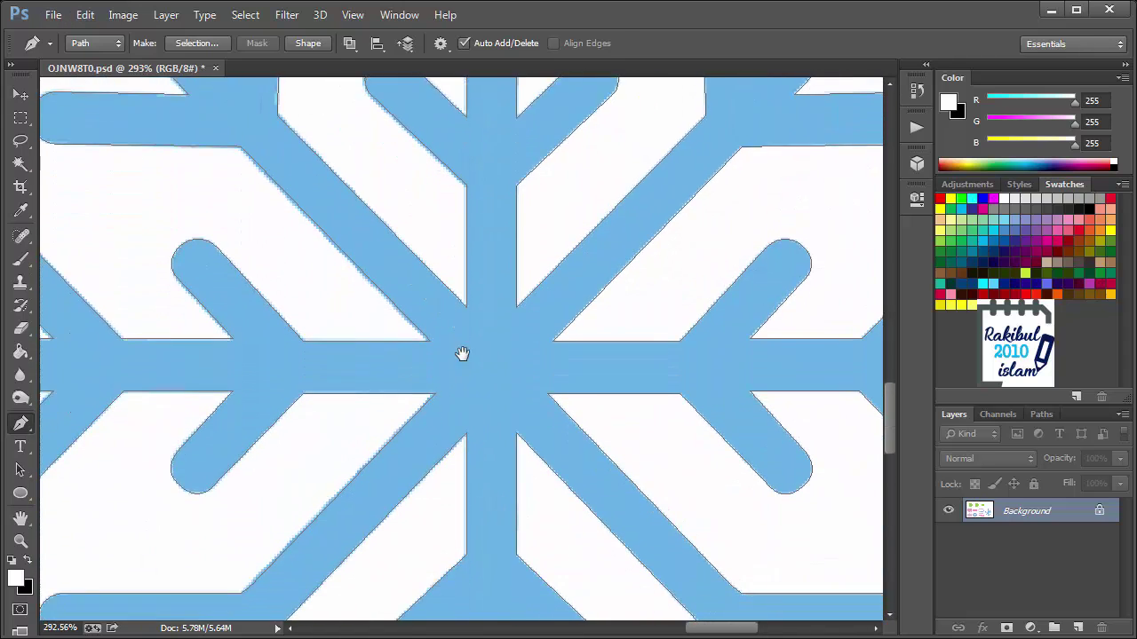
scroll(462, 352, "down", 3)
scroll(482, 432, "down", 3)
scroll(452, 323, "down", 2)
scroll(460, 453, "up", 2)
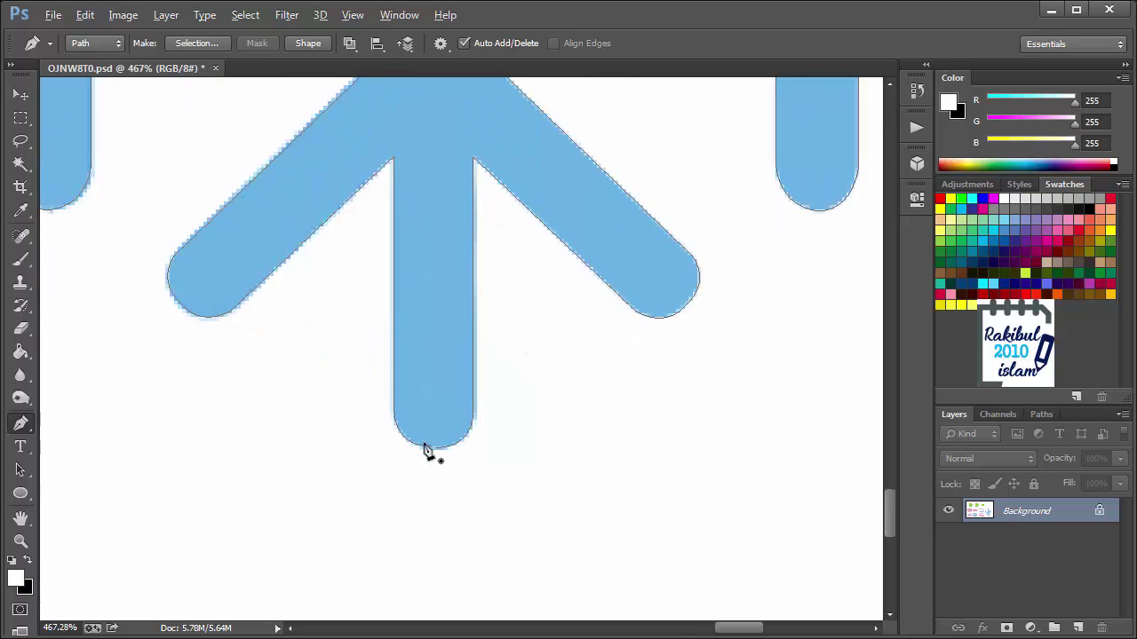
scroll(426, 451, "up", 2)
scroll(436, 464, "up", 1)
scroll(451, 486, "up", 1)
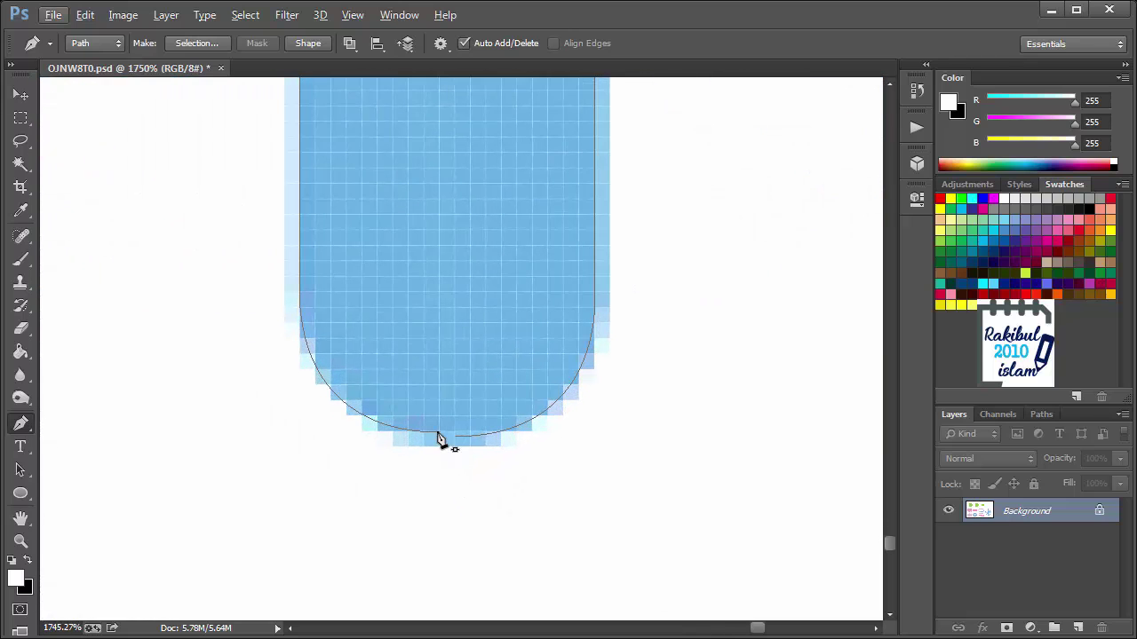
left_click(440, 433)
key("Escape")
scroll(487, 469, "down", 2)
scroll(497, 465, "down", 3)
scroll(498, 465, "down", 1)
scroll(498, 466, "down", 2)
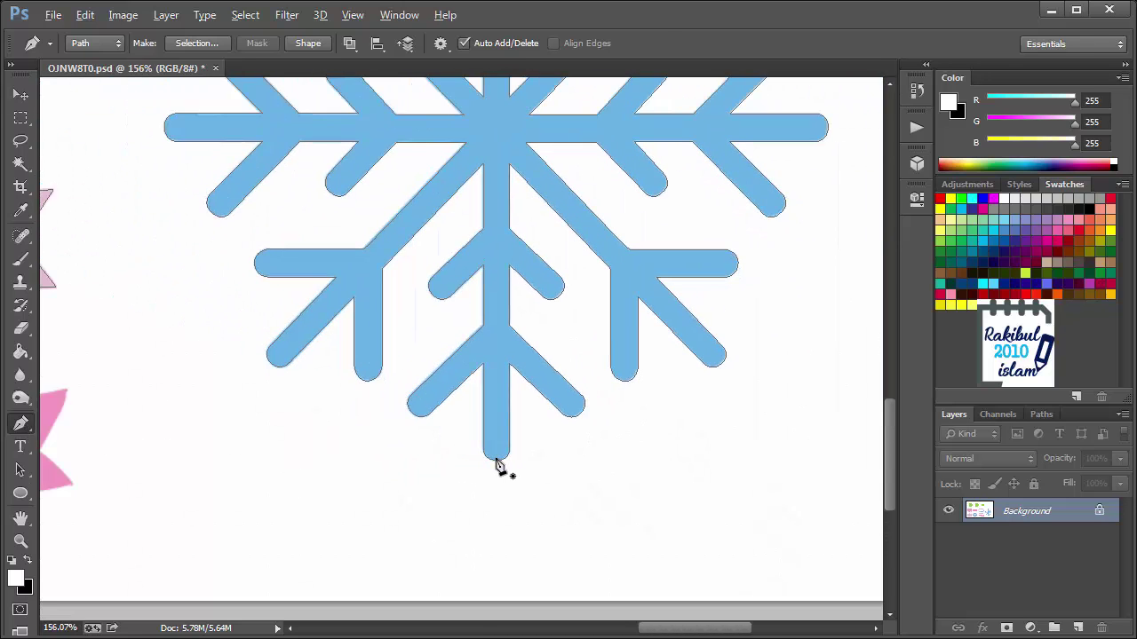
scroll(497, 465, "down", 2)
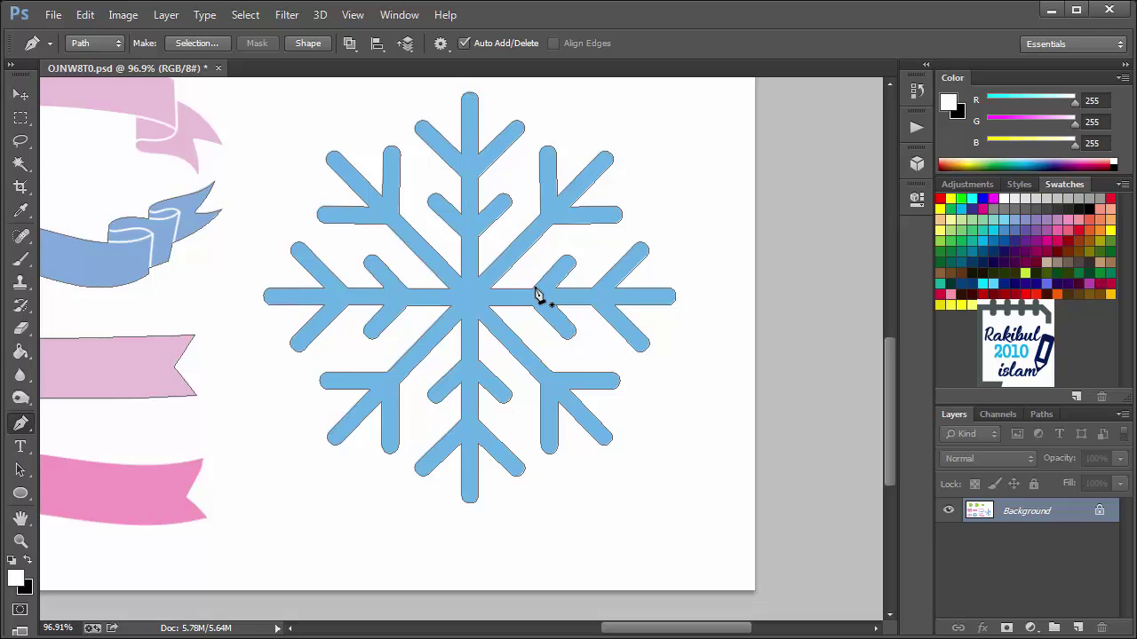
scroll(383, 468, "down", 1)
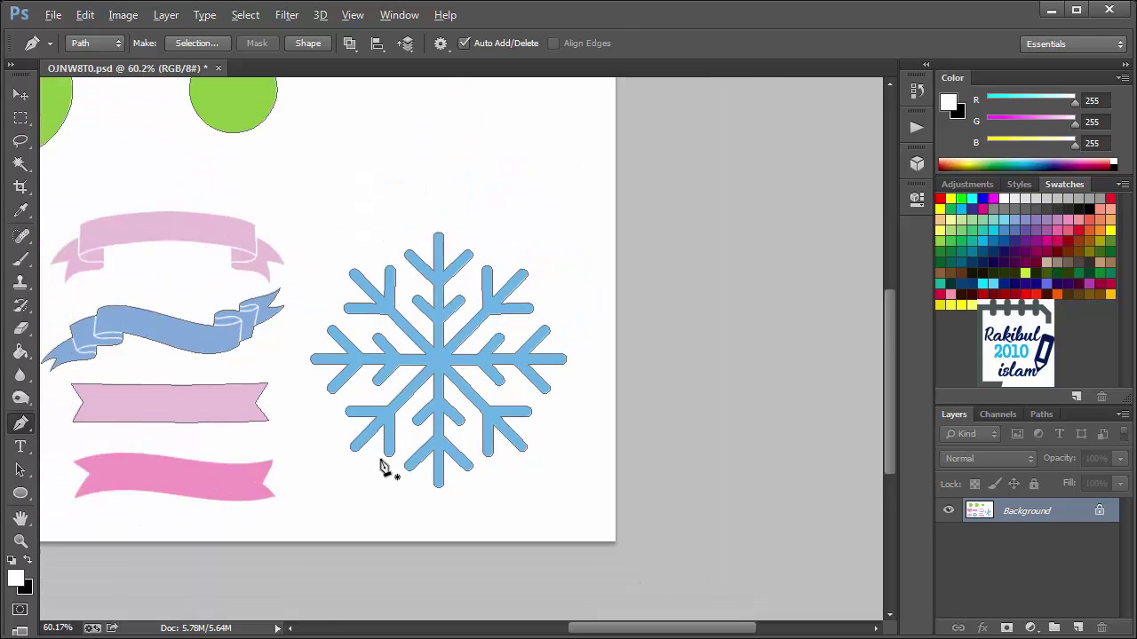
scroll(384, 468, "down", 1)
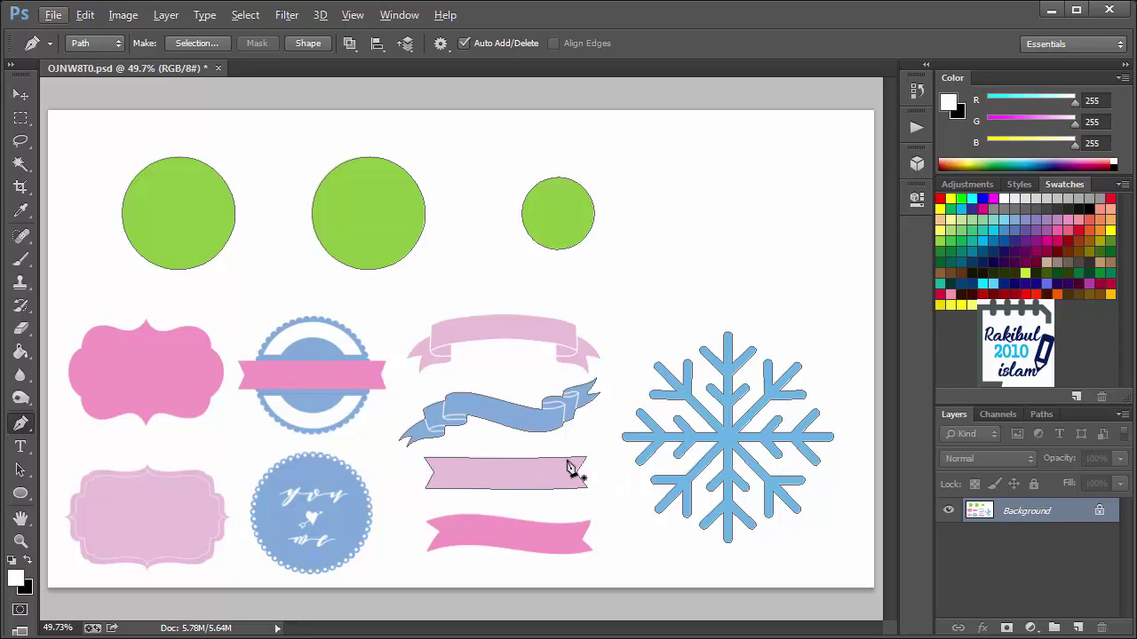